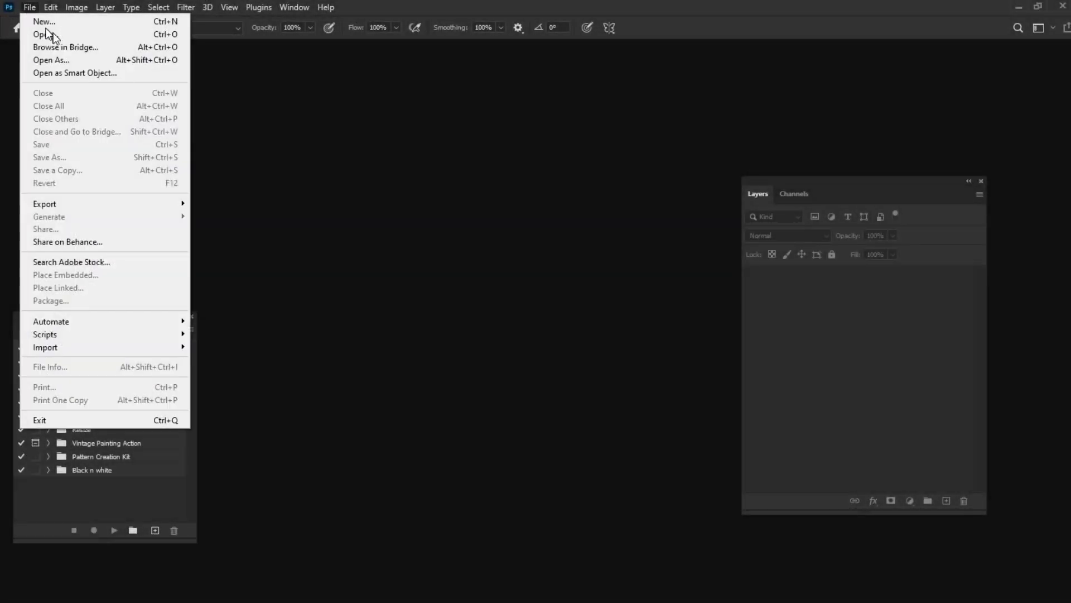
Step: Open the fashionable-girl photo and switch to the Move tool
{"action": "left_click", "coordinate": [52, 36]}
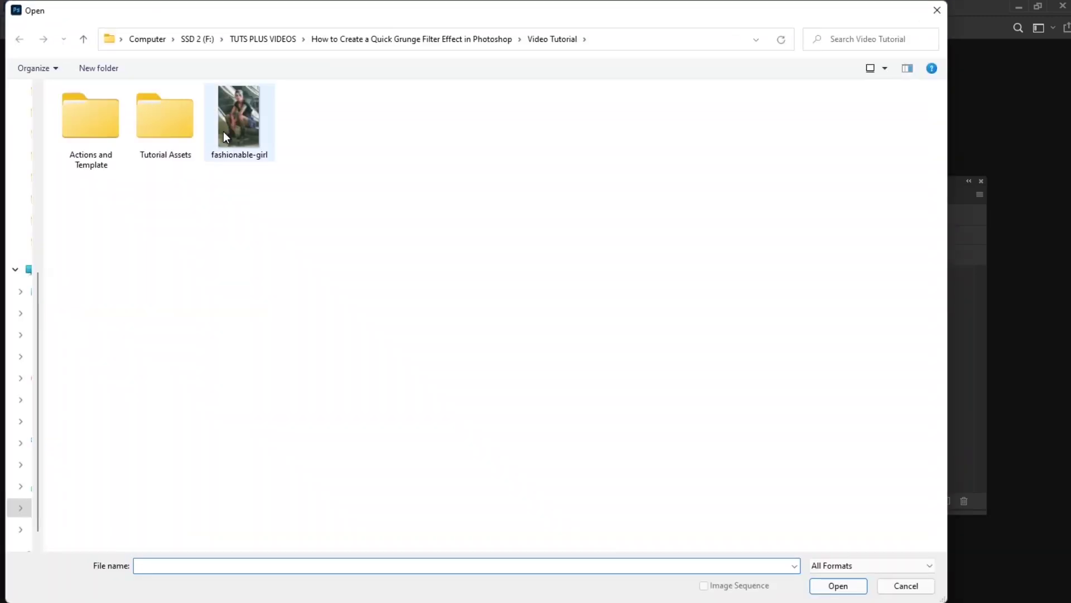
{"action": "double_click", "coordinate": [224, 133]}
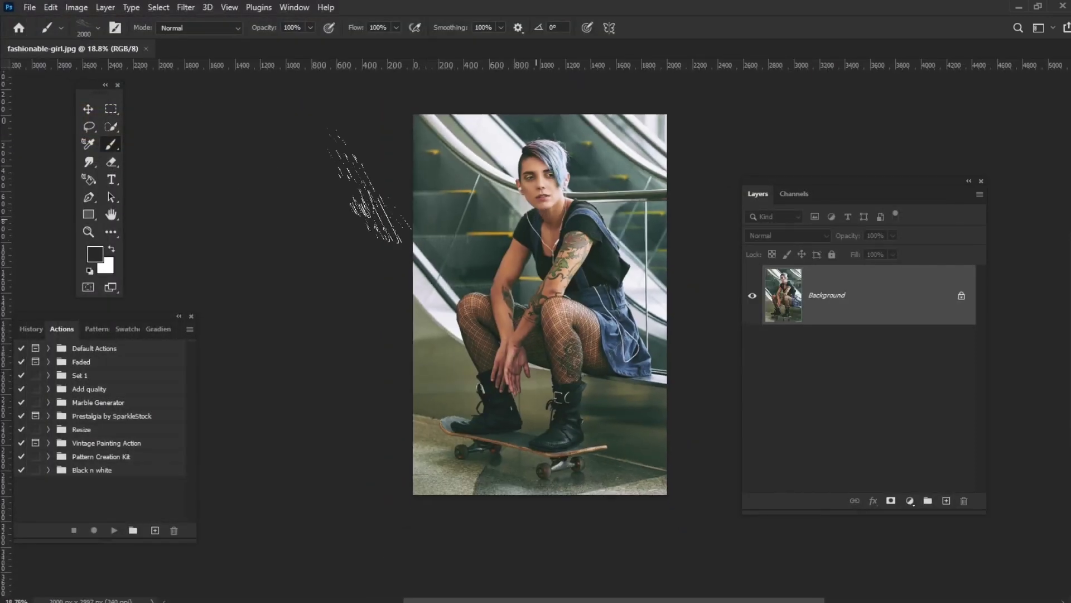
{"action": "left_click", "coordinate": [87, 108]}
Step: Add a Hue/Saturation 1 adjustment layer with saturation lowered to -35
{"action": "left_click", "coordinate": [105, 7]}
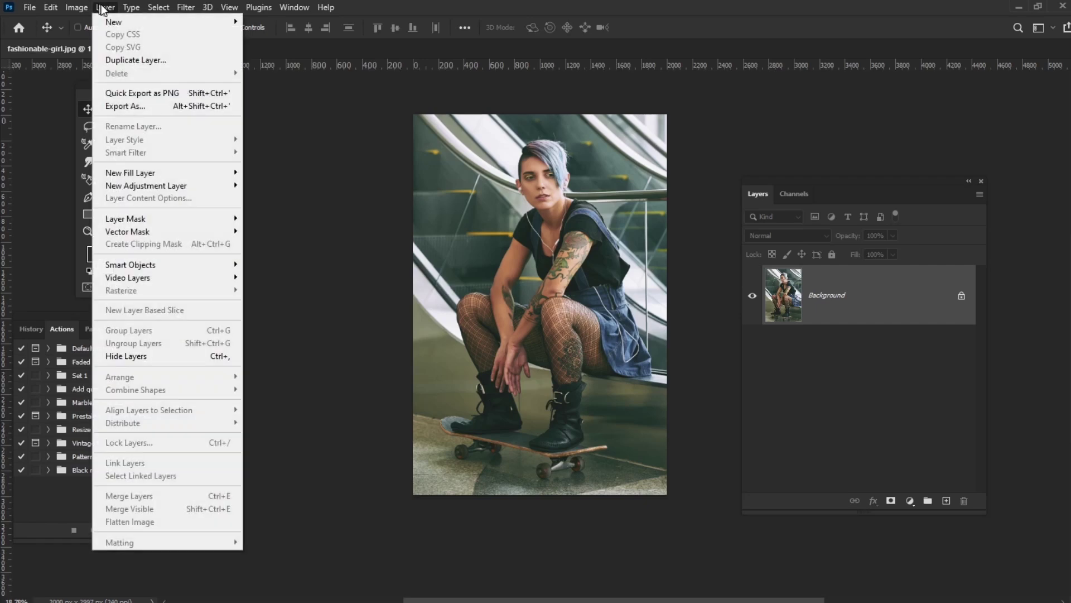
{"action": "mouse_move", "coordinate": [203, 189]}
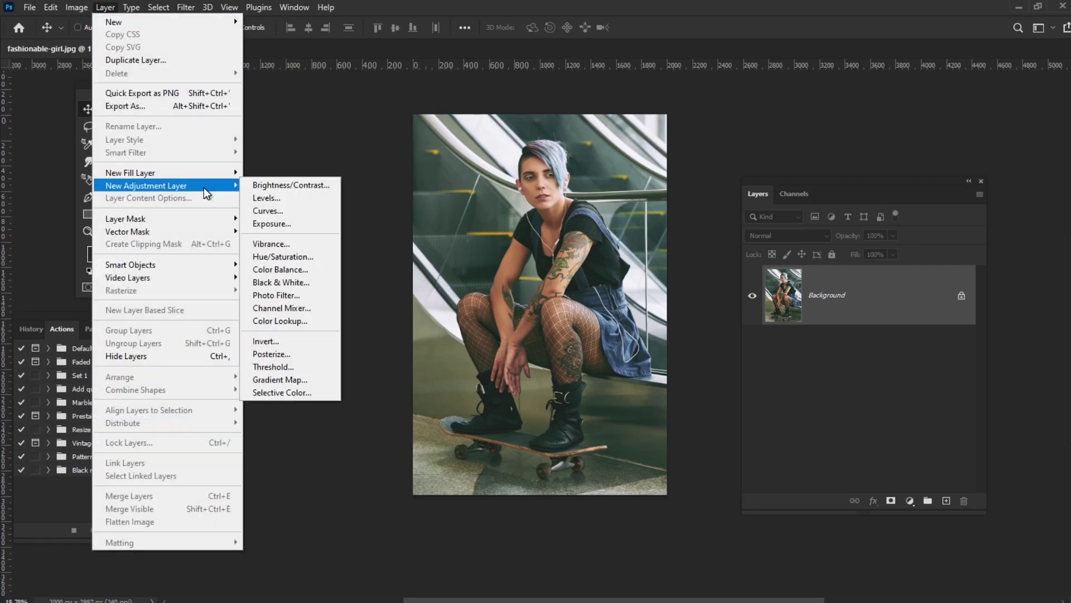
{"action": "left_click", "coordinate": [296, 257]}
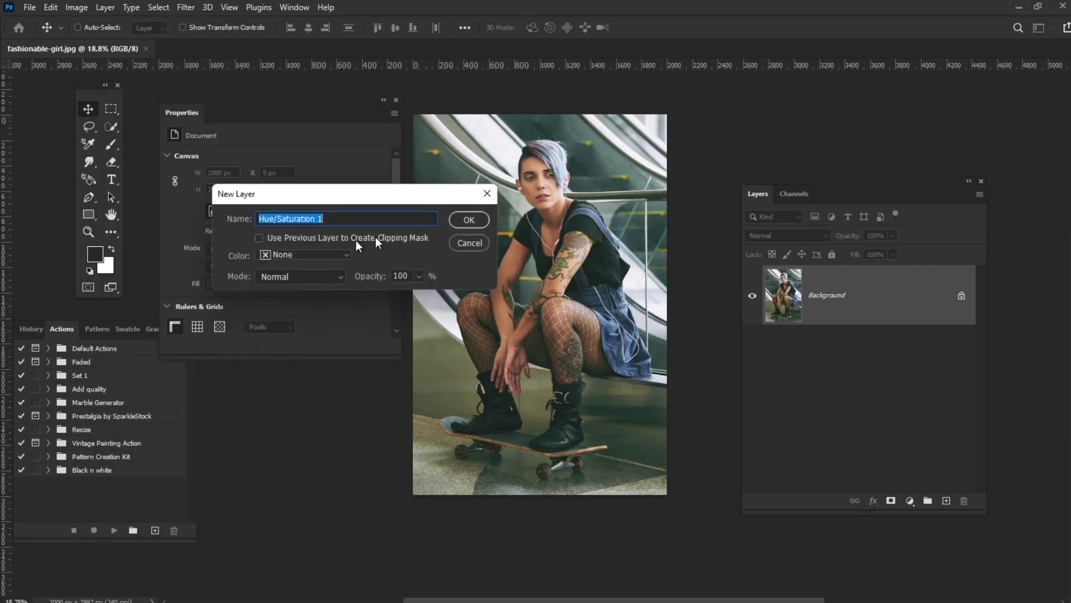
{"action": "left_click", "coordinate": [457, 219]}
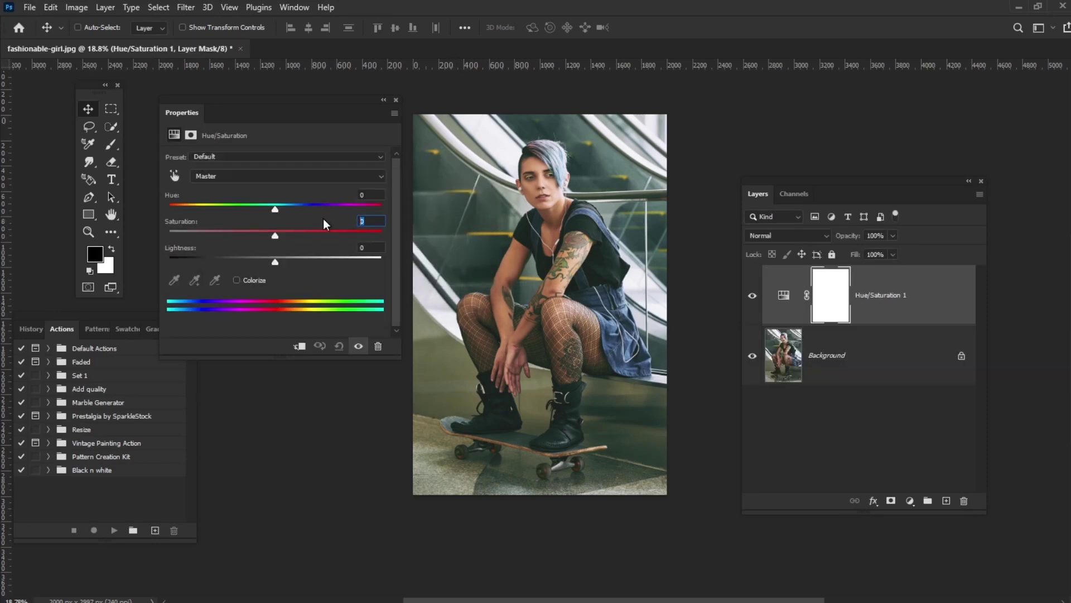
{"action": "type", "text": "-35"}
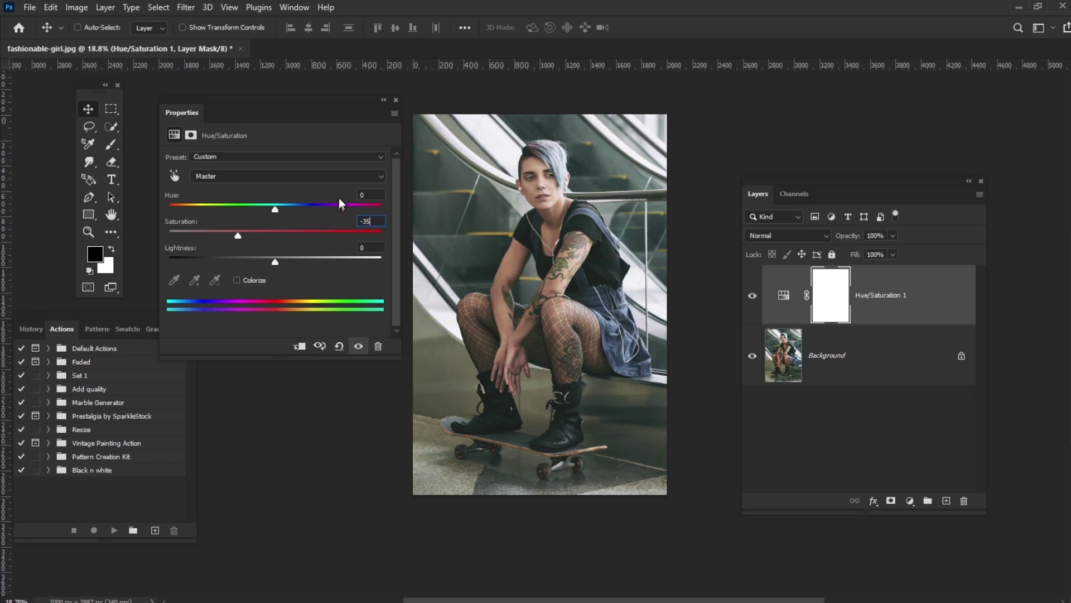
{"action": "left_click", "coordinate": [395, 100]}
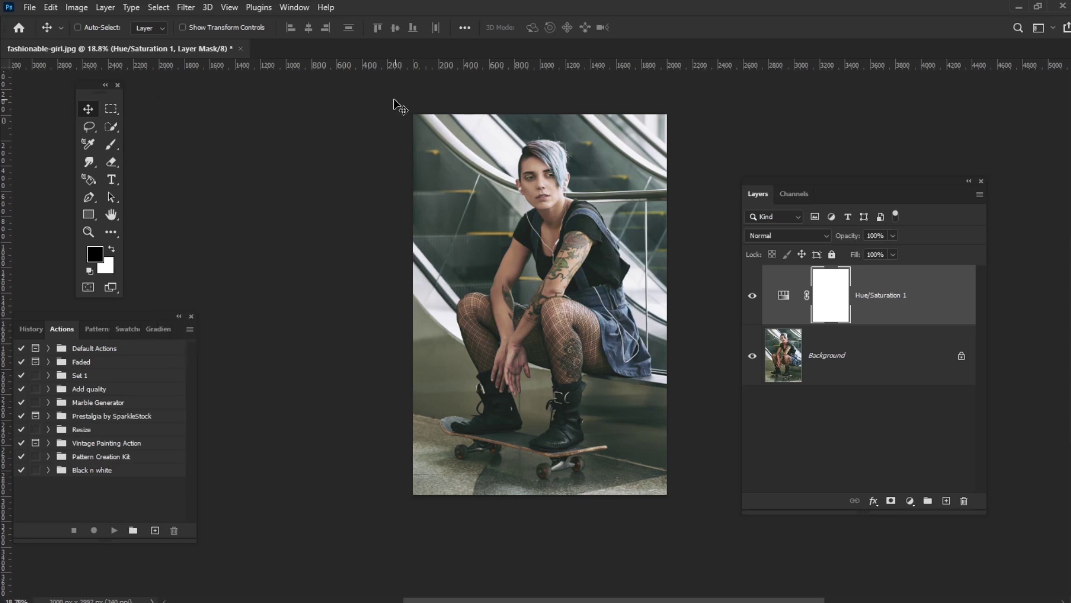
Step: Create a Gradient Fill 1 layer, keep Linear style, and change its angle from 90 to 0
{"action": "left_click", "coordinate": [105, 8]}
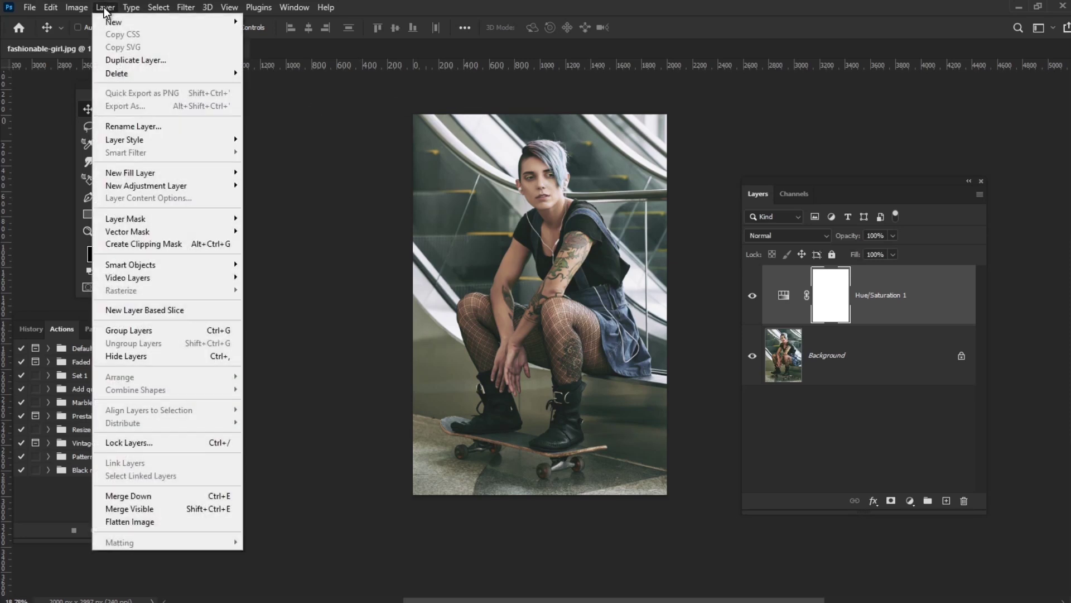
{"action": "mouse_move", "coordinate": [178, 177]}
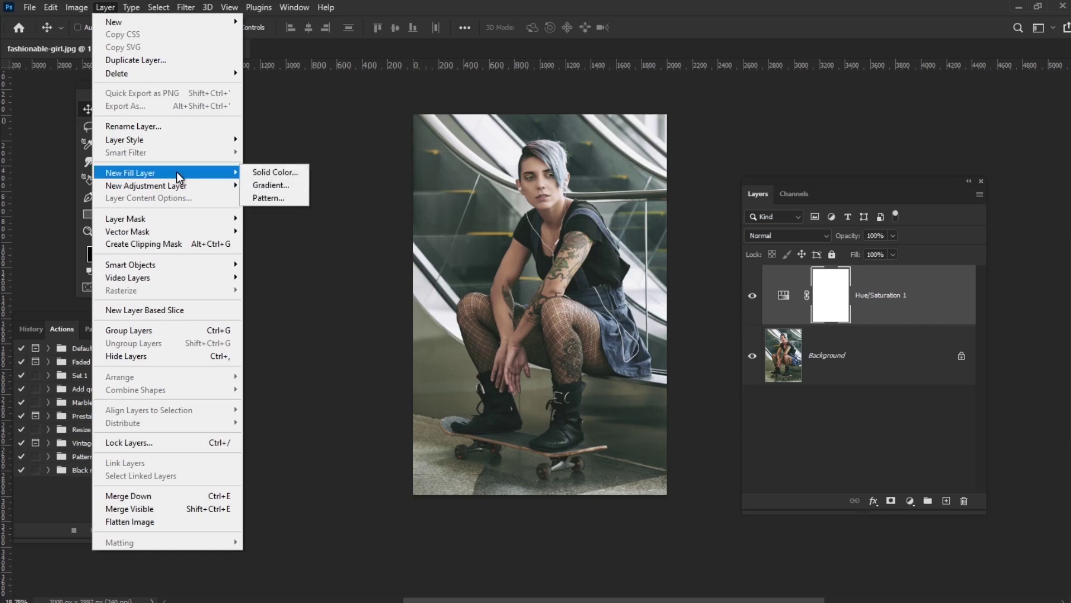
{"action": "left_click", "coordinate": [274, 185]}
{"action": "left_click", "coordinate": [469, 221]}
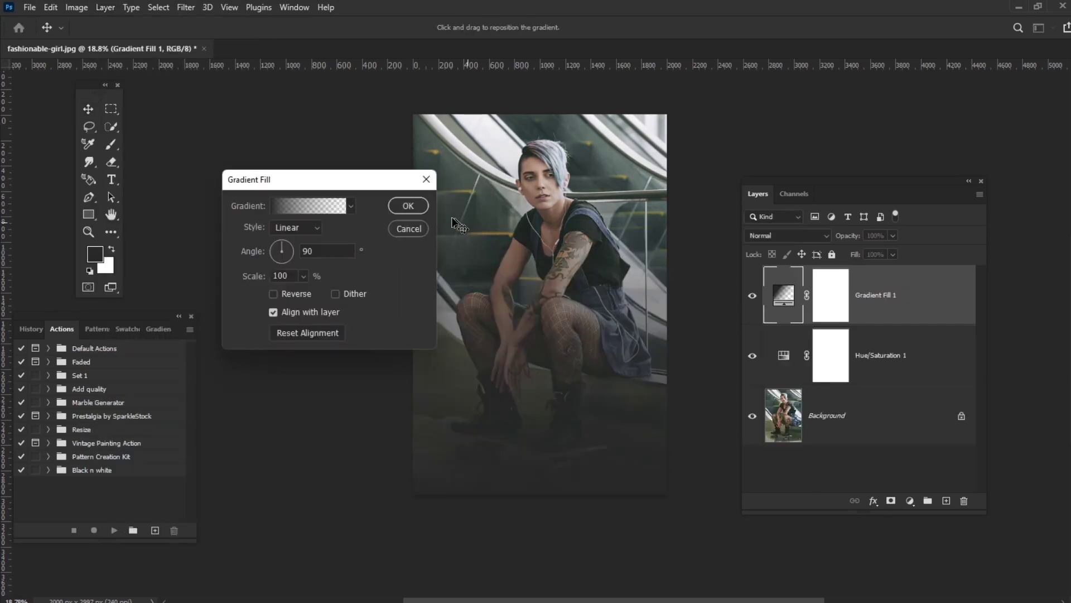
{"action": "left_click_drag", "start_coordinate": [346, 174], "coordinate": [313, 136]}
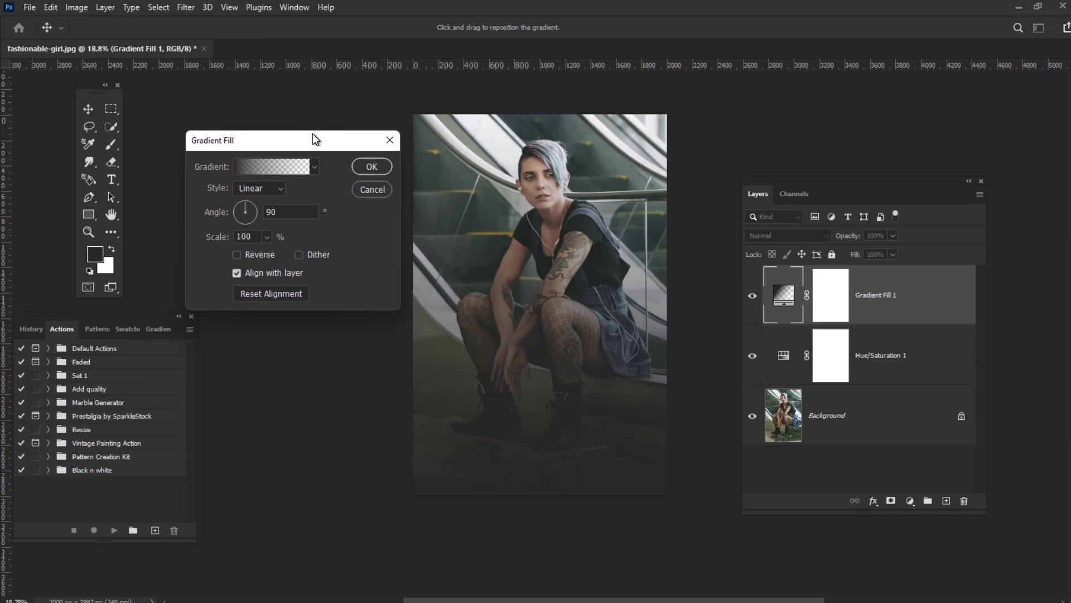
{"action": "left_click", "coordinate": [277, 190]}
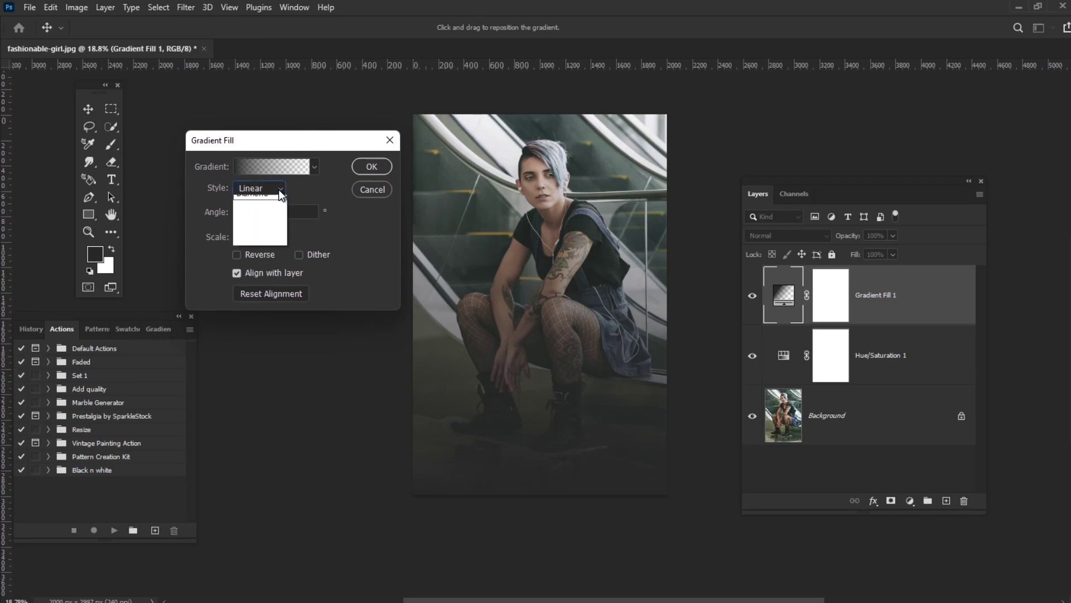
{"action": "left_click", "coordinate": [279, 189]}
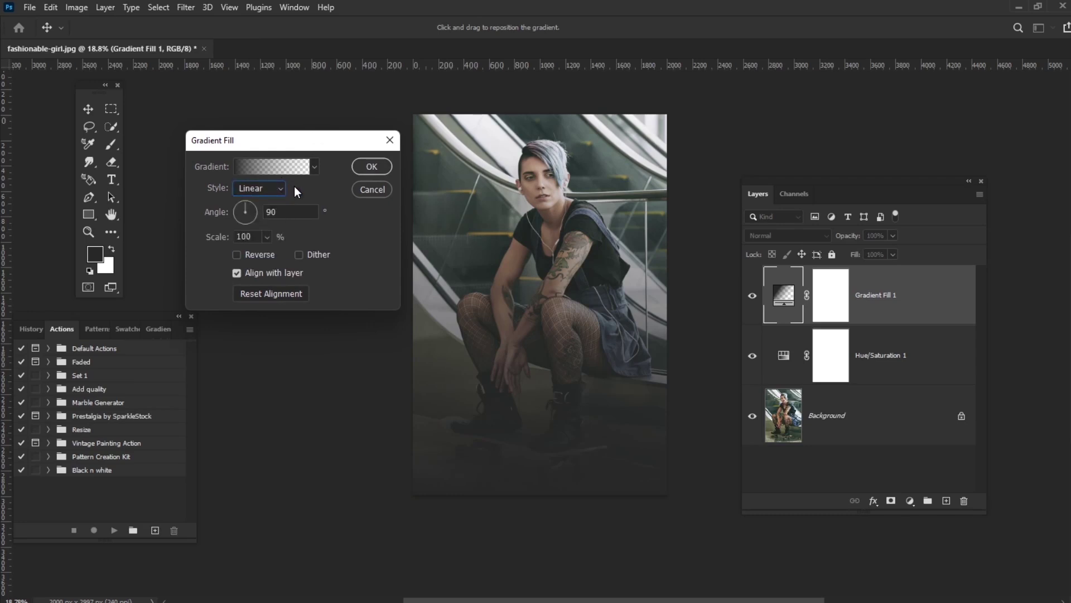
{"action": "double_click", "coordinate": [270, 211]}
{"action": "type", "text": "0"}
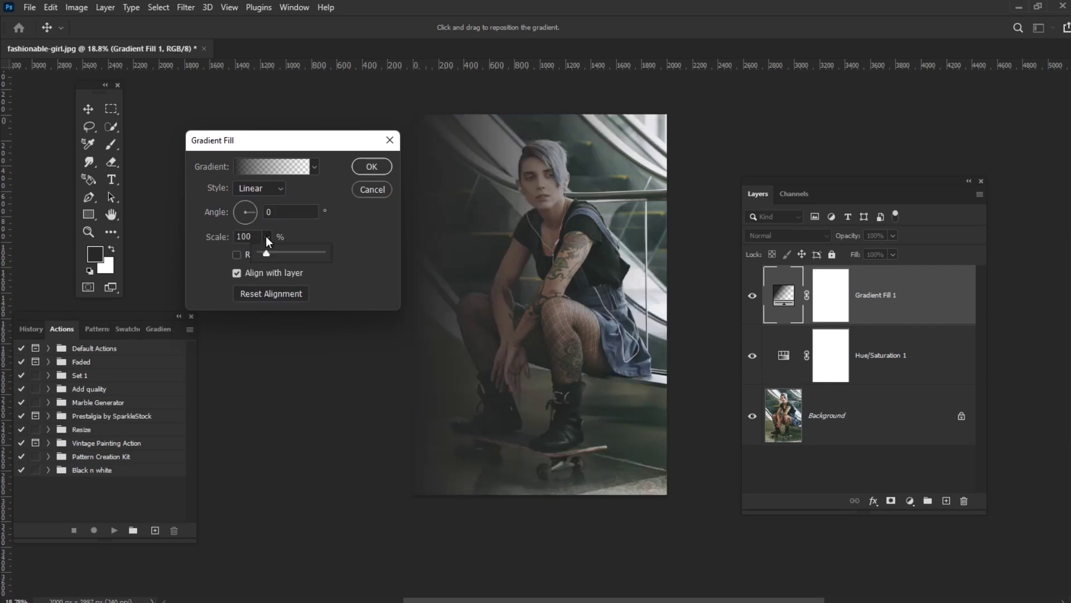
{"action": "left_click", "coordinate": [359, 241]}
Step: Give the gradient purple and red stops and blend the layer in Screen mode
{"action": "left_click", "coordinate": [272, 166]}
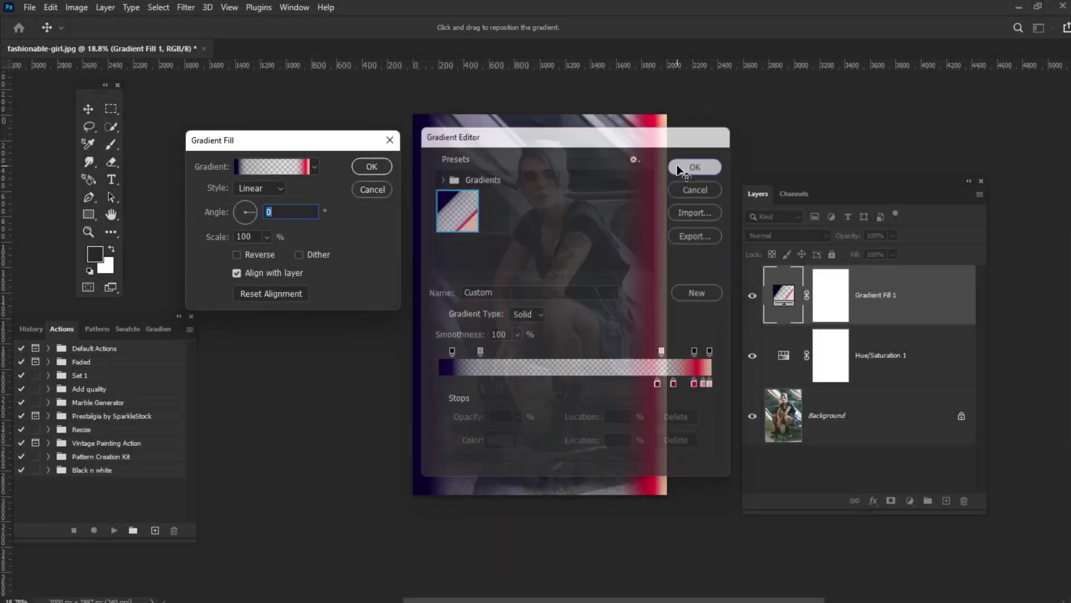
{"action": "left_click", "coordinate": [385, 162]}
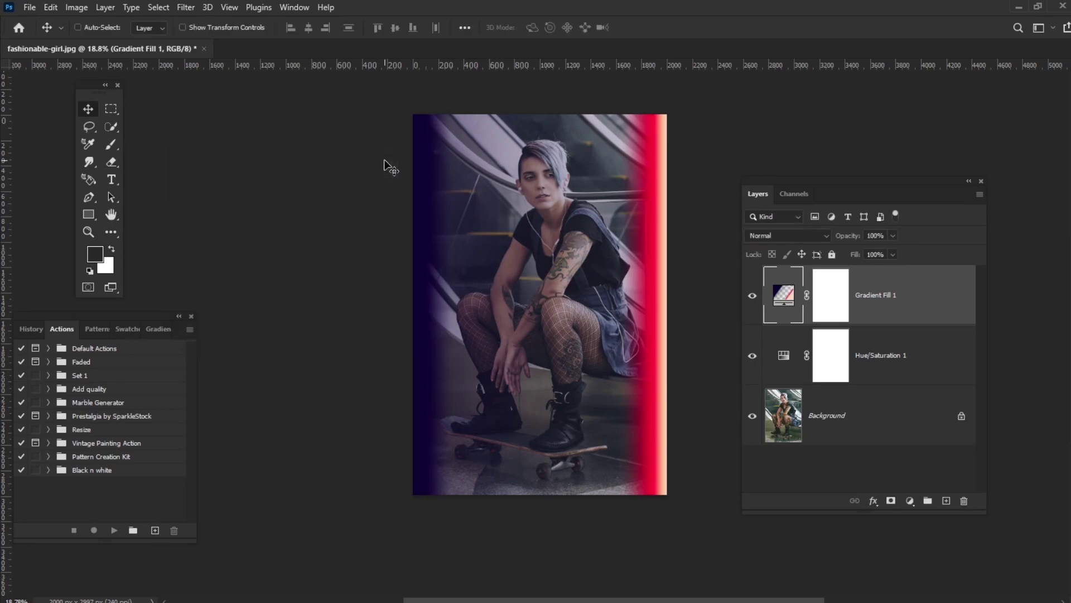
{"action": "left_click", "coordinate": [787, 235]}
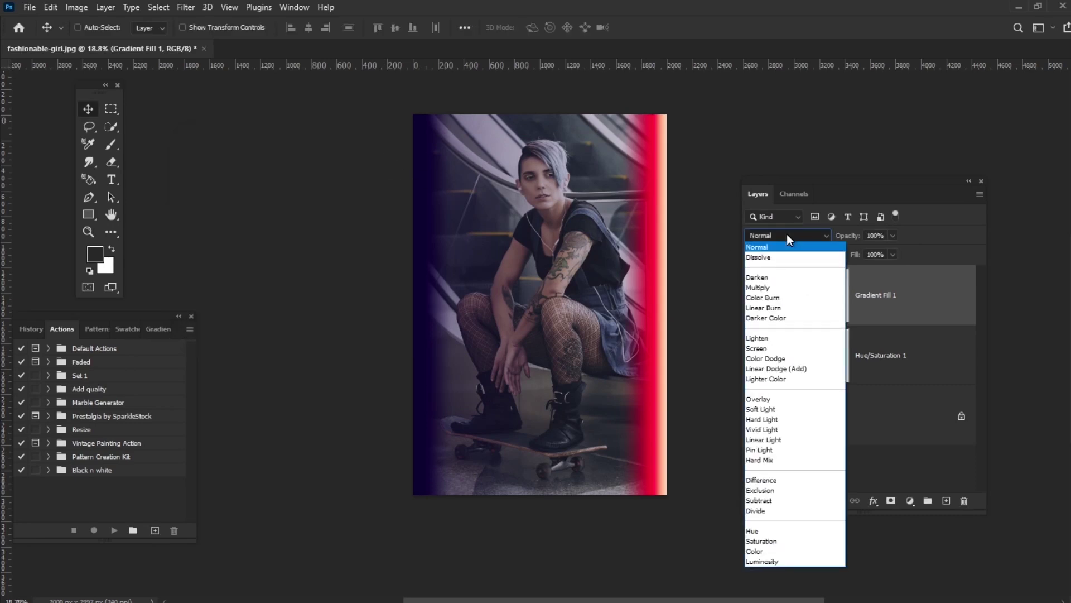
{"action": "left_click", "coordinate": [761, 349]}
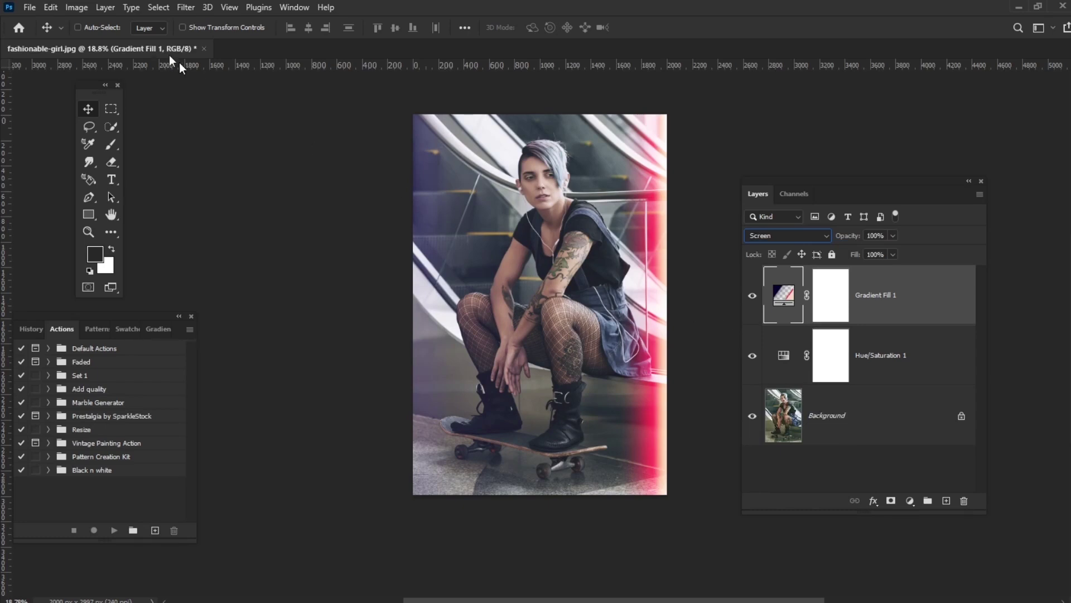
Step: Place Grunge Overlay 01 from Tutorial Assets and stretch it to cover the canvas
{"action": "left_click", "coordinate": [29, 7]}
{"action": "left_click", "coordinate": [122, 302]}
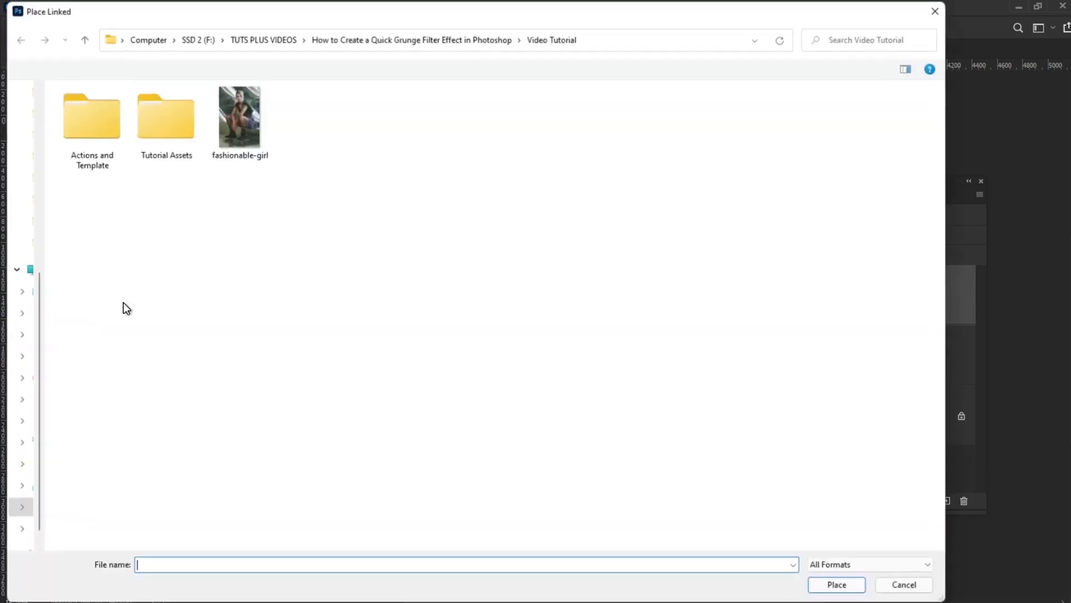
{"action": "left_click", "coordinate": [189, 109]}
{"action": "double_click", "coordinate": [188, 108]}
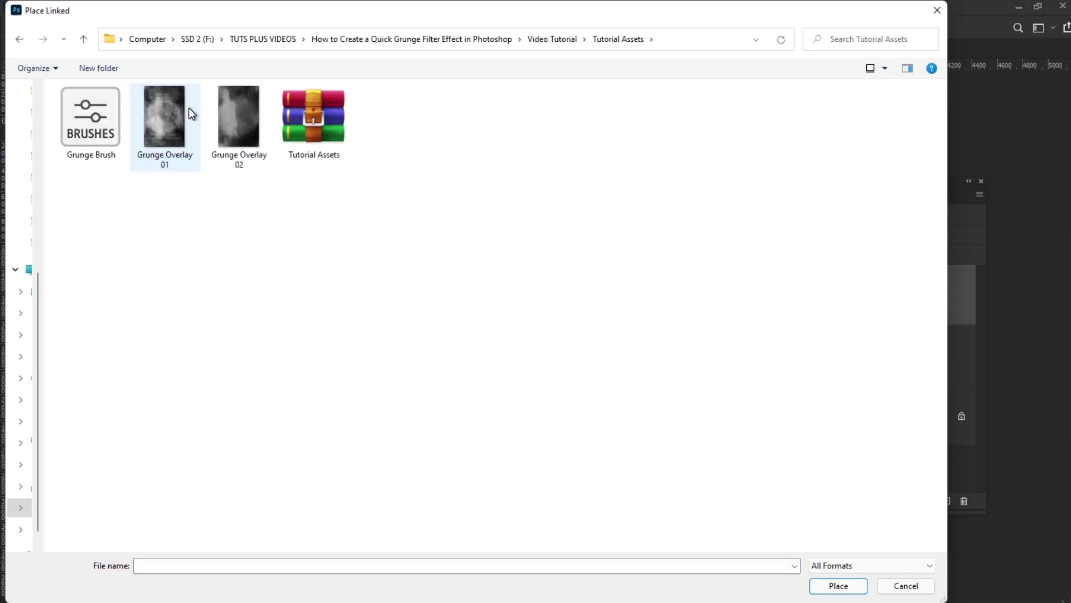
{"action": "double_click", "coordinate": [179, 119]}
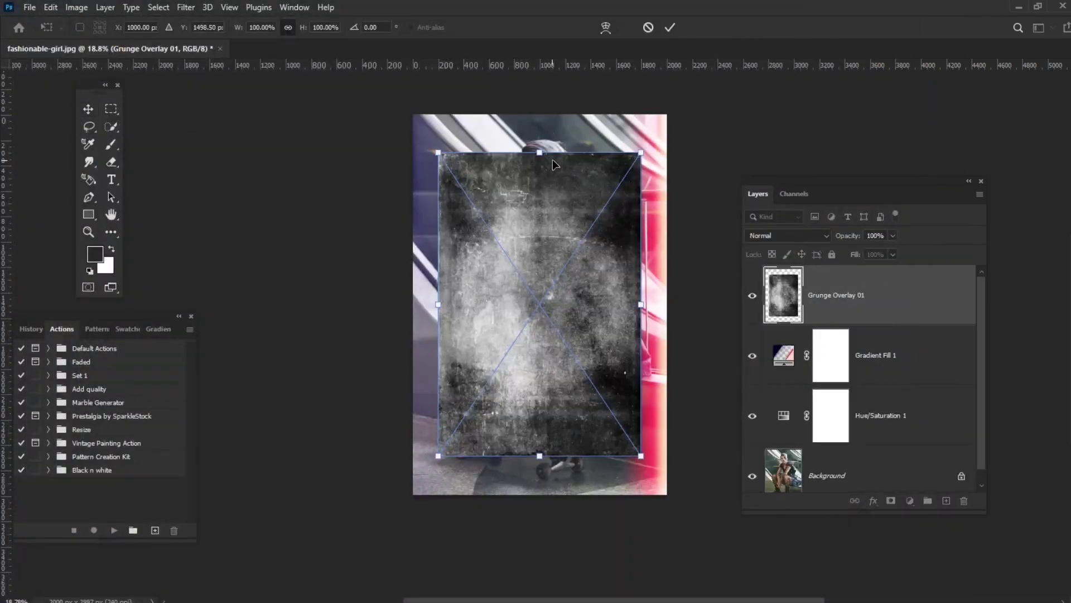
{"action": "left_click_drag", "start_coordinate": [539, 152], "coordinate": [540, 114]}
{"action": "left_click_drag", "start_coordinate": [539, 456], "coordinate": [536, 491]}
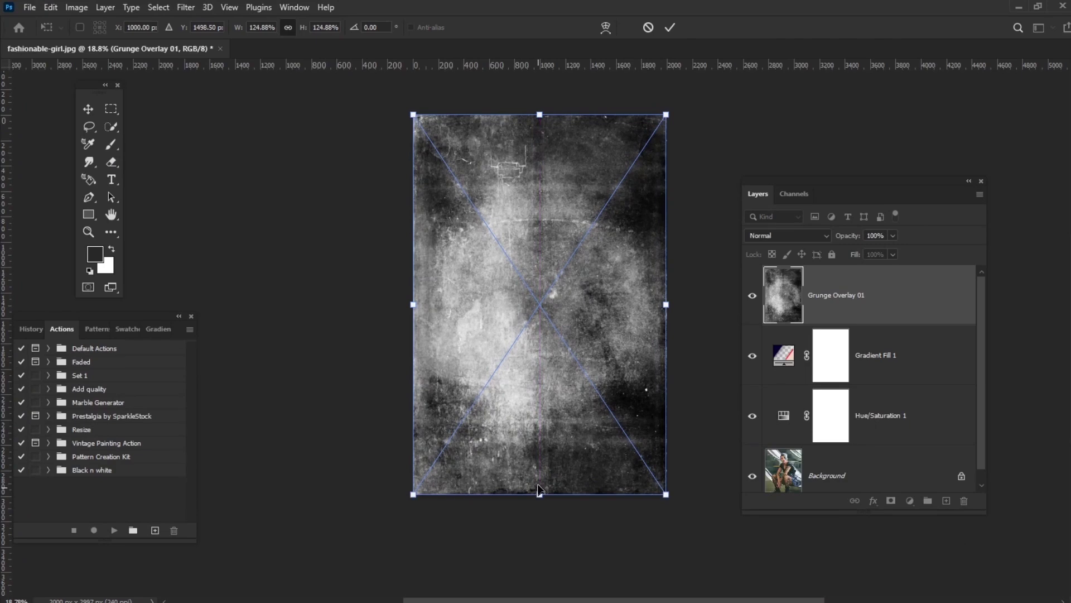
{"action": "key", "text": "Return"}
Step: Place Grunge Overlay 02 and stretch it to cover the whole canvas too
{"action": "left_click", "coordinate": [30, 7]}
{"action": "left_click", "coordinate": [141, 301]}
{"action": "double_click", "coordinate": [223, 128]}
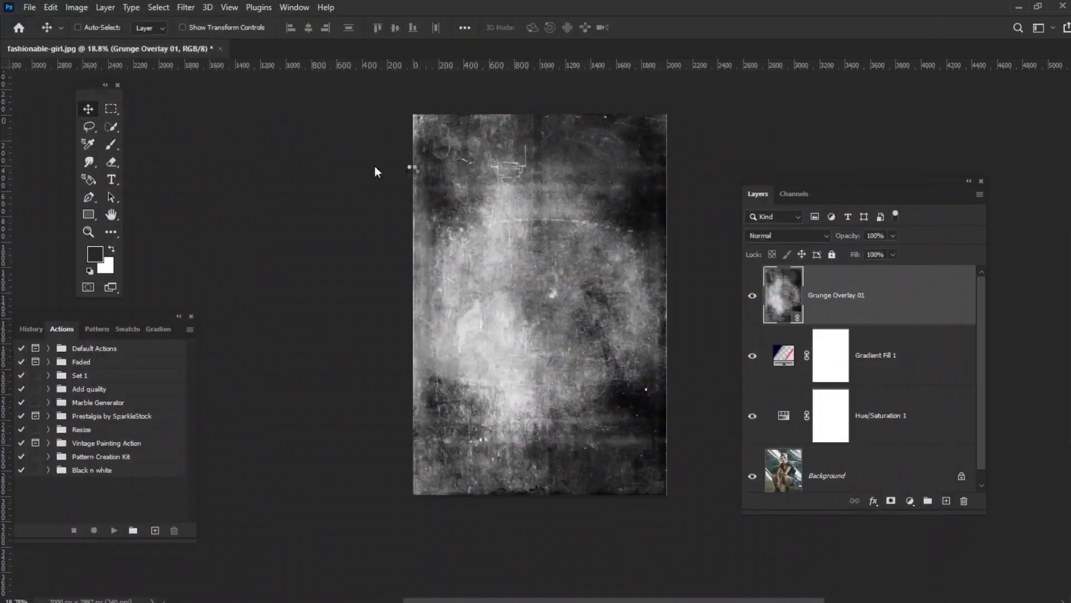
{"action": "left_click_drag", "start_coordinate": [539, 148], "coordinate": [539, 114]}
{"action": "left_click_drag", "start_coordinate": [540, 454], "coordinate": [542, 490]}
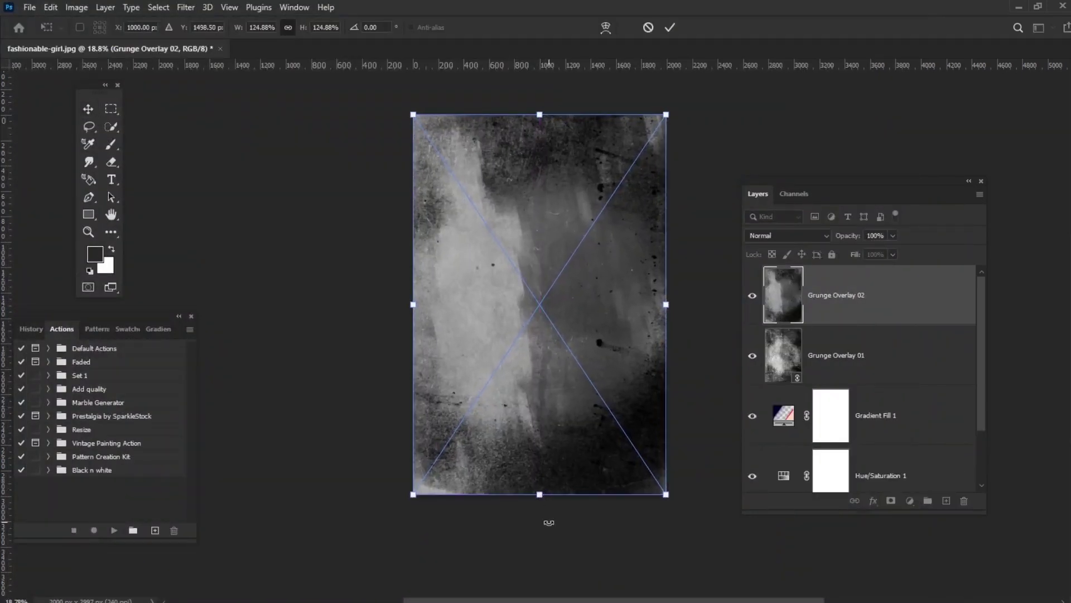
{"action": "key", "text": "Return"}
Step: Set Grunge Overlay 02 to Soft Light and Grunge Overlay 01 to Overlay blending
{"action": "left_click", "coordinate": [786, 235]}
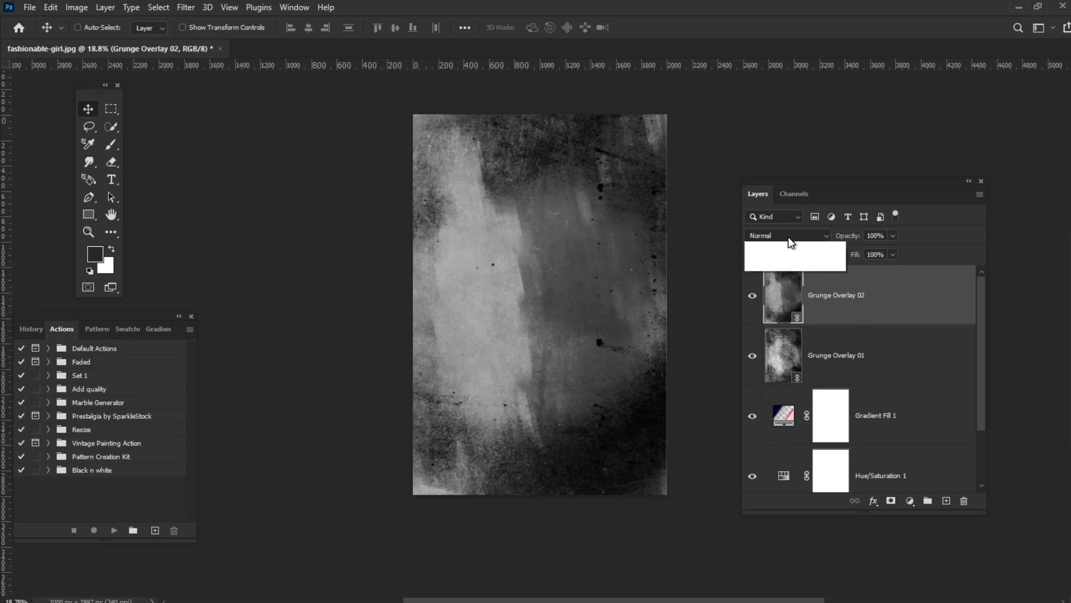
{"action": "left_click", "coordinate": [789, 409]}
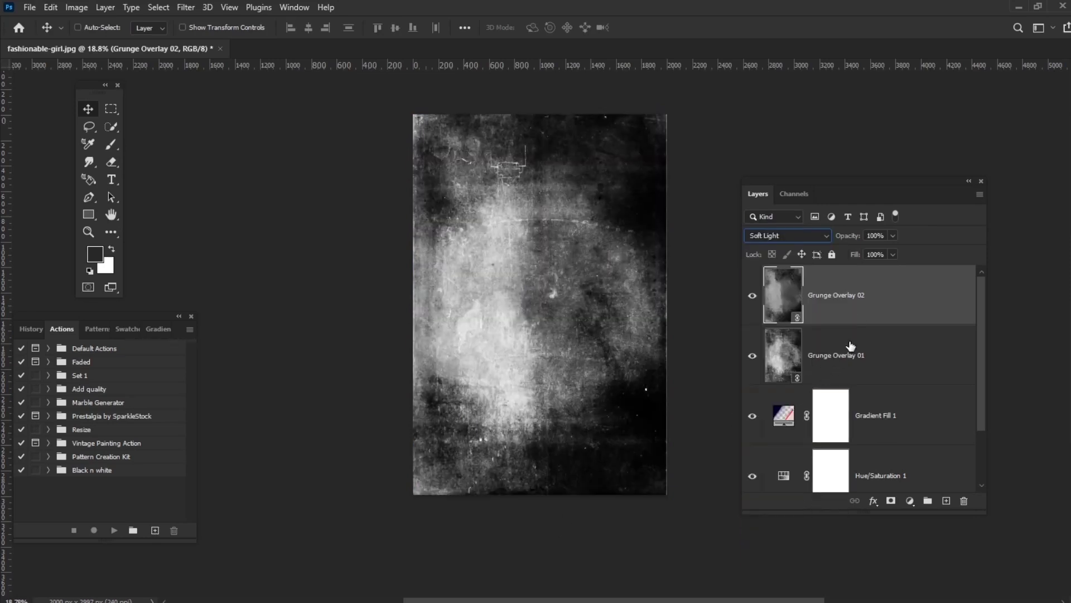
{"action": "left_click", "coordinate": [836, 355]}
{"action": "left_click", "coordinate": [771, 234]}
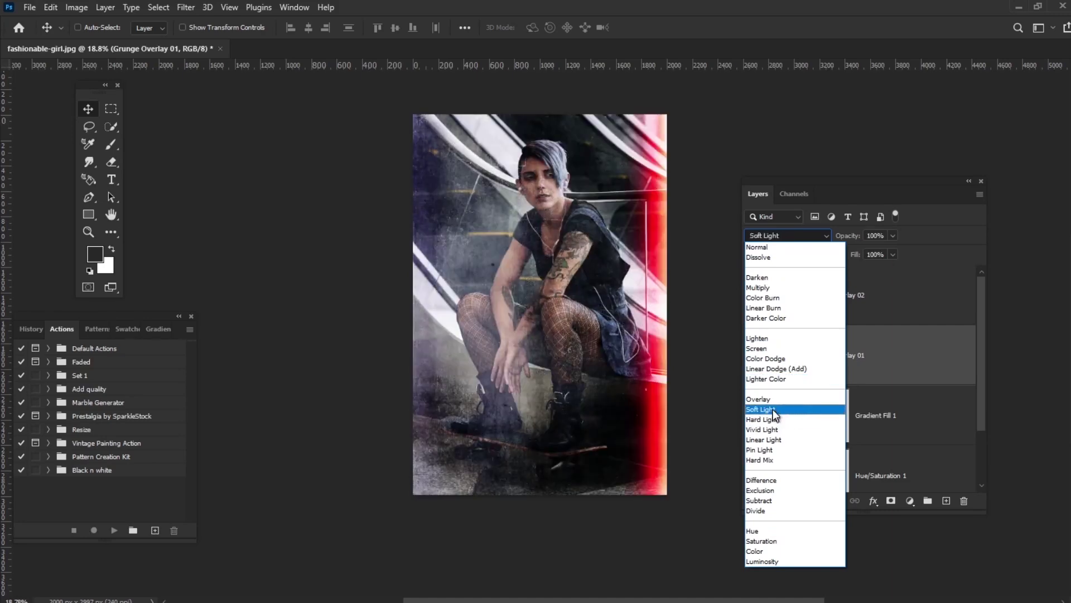
{"action": "left_click", "coordinate": [761, 409]}
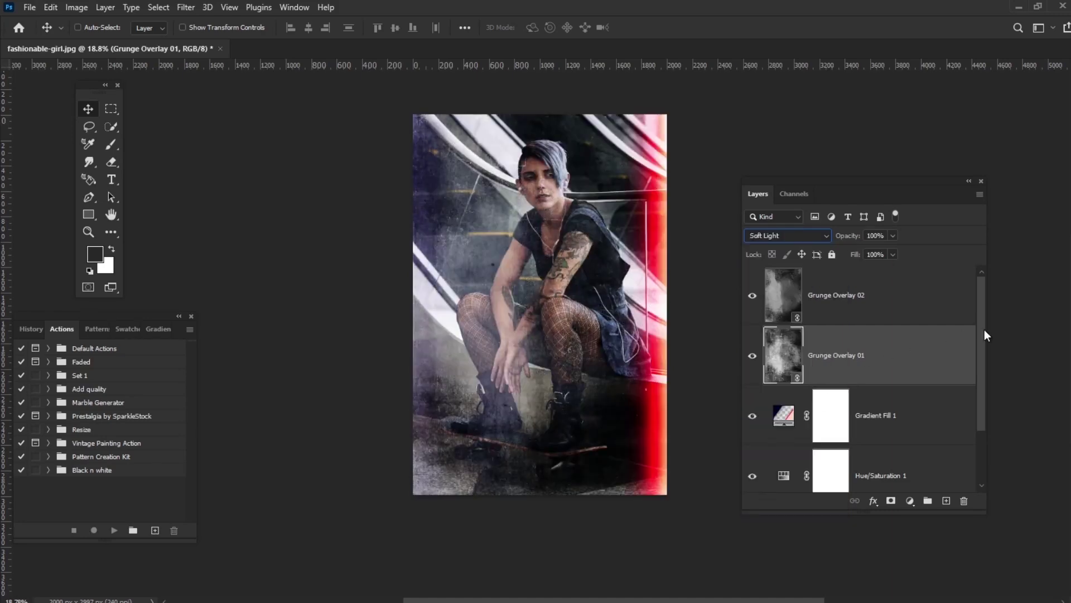
{"action": "left_click", "coordinate": [763, 236]}
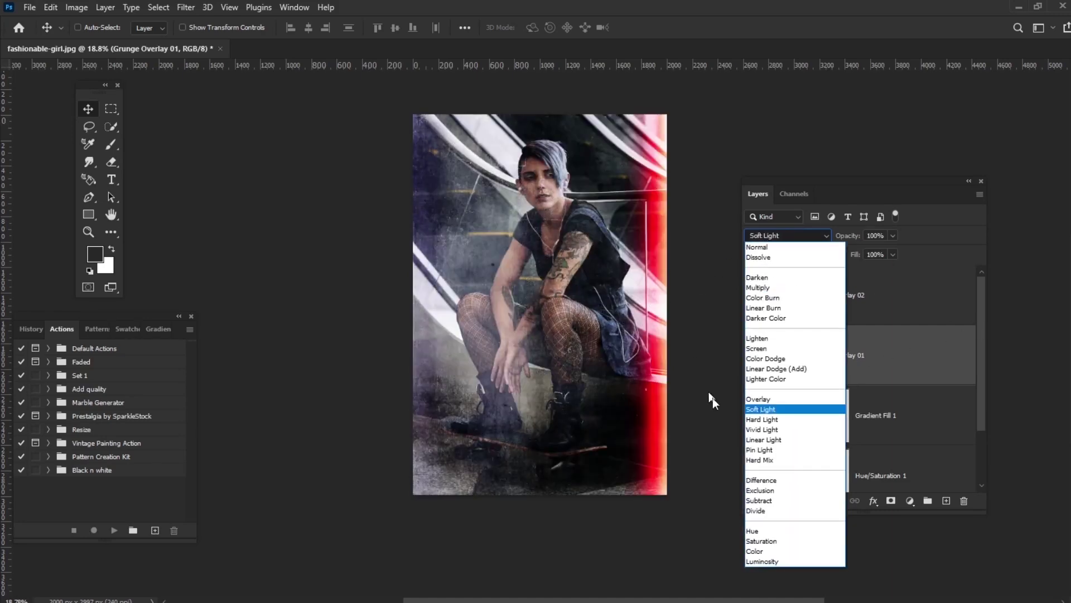
{"action": "left_click", "coordinate": [759, 399]}
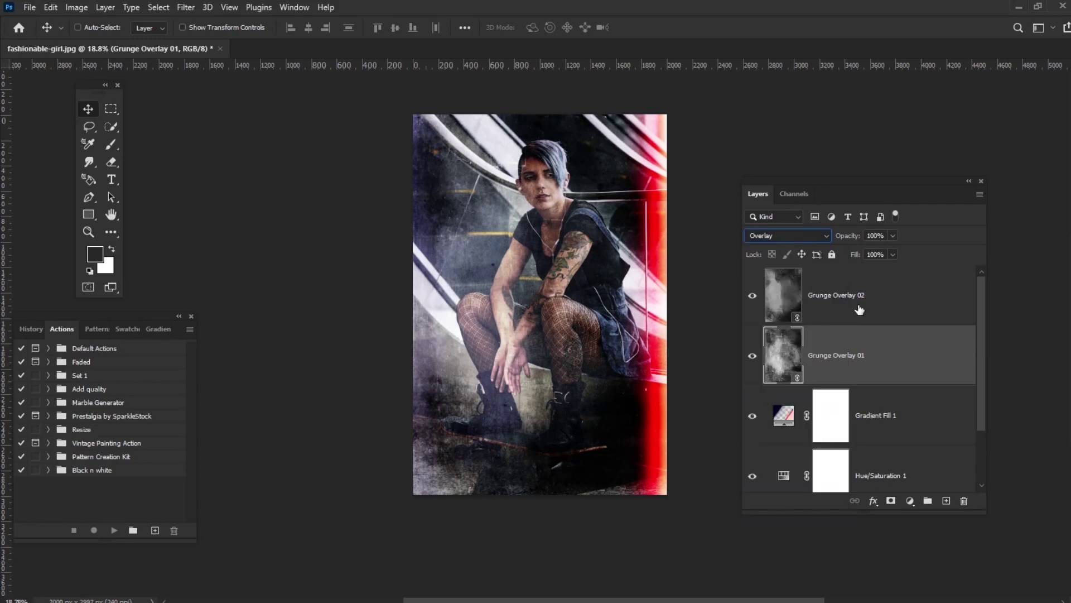
Step: Try Overlay on Grunge Overlay 02, then undo it back to Soft Light
{"action": "left_click", "coordinate": [781, 294]}
{"action": "left_click", "coordinate": [776, 235]}
{"action": "left_click", "coordinate": [767, 397]}
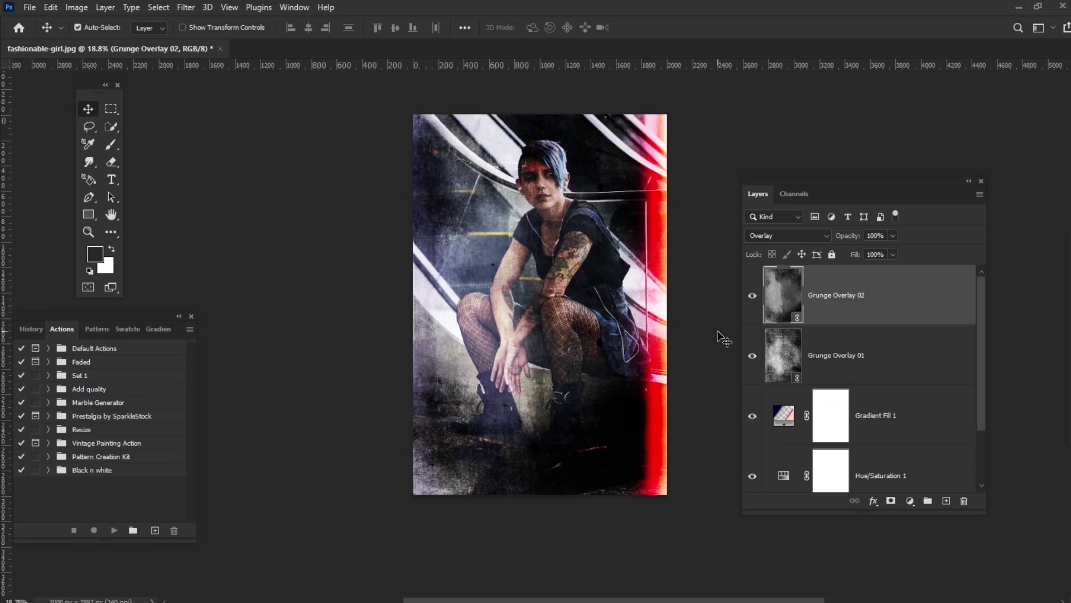
{"action": "key", "text": "ctrl+z"}
{"action": "key", "text": "ctrl+z"}
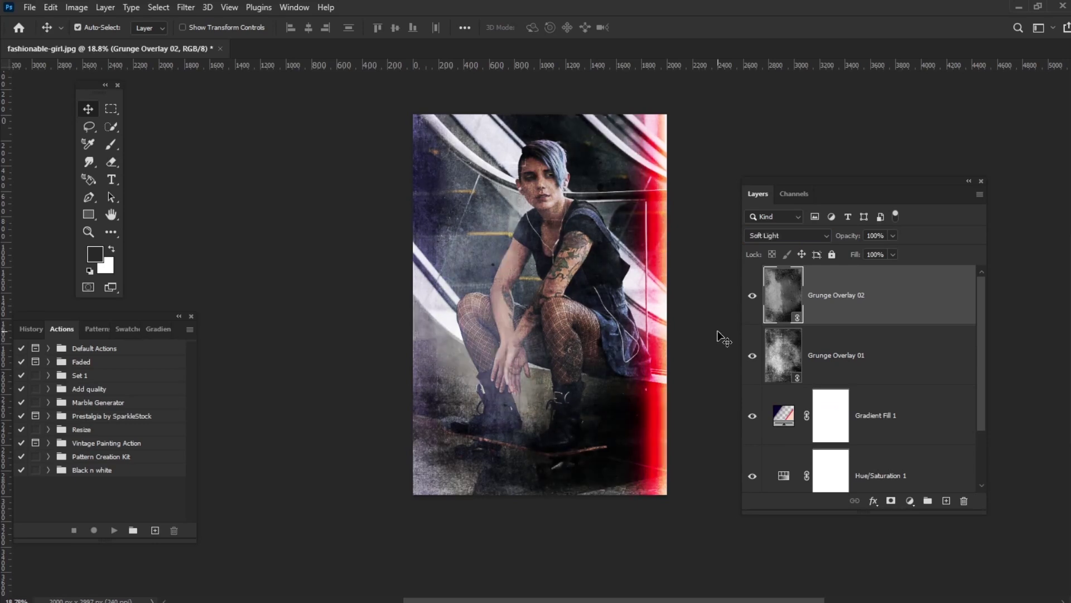
Step: Add a new empty layer and pick the Grunge Brush for Tutorial brush preset
{"action": "left_click", "coordinate": [946, 500]}
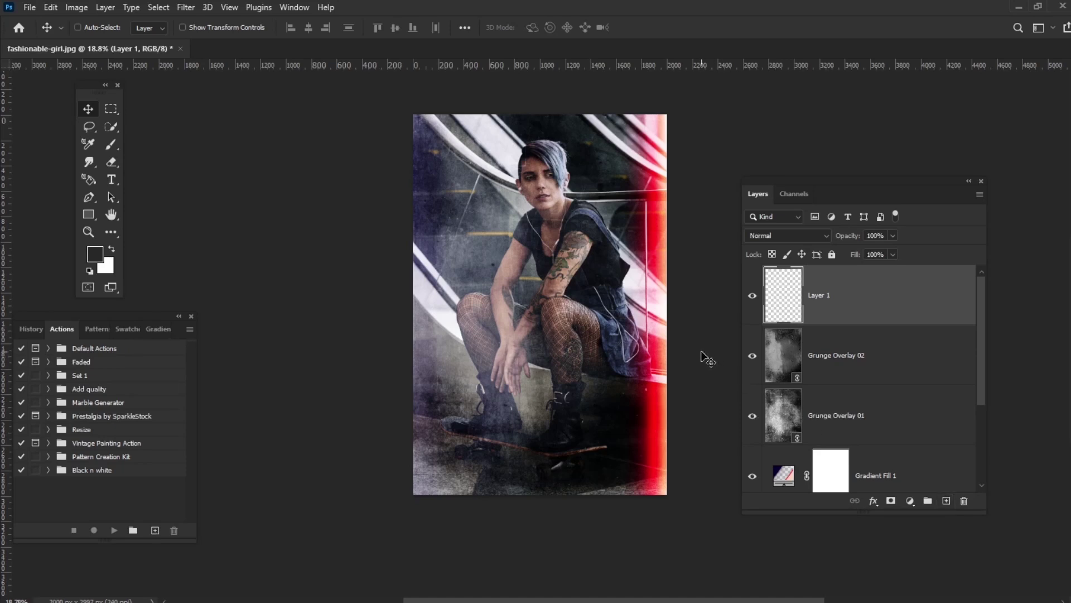
{"action": "key", "text": "b"}
{"action": "left_click", "coordinate": [91, 30]}
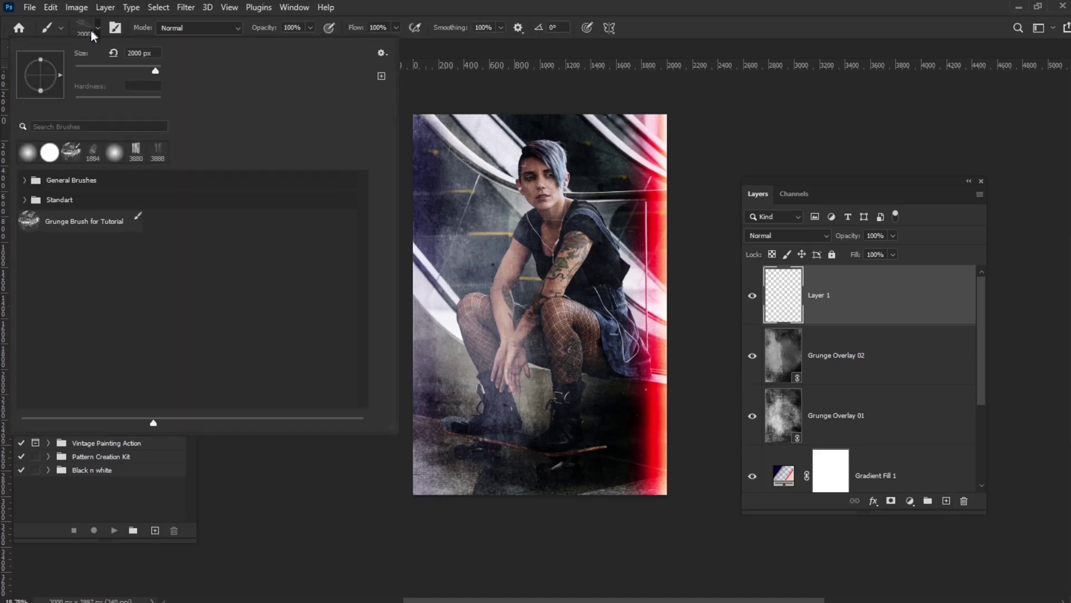
{"action": "left_click", "coordinate": [96, 223]}
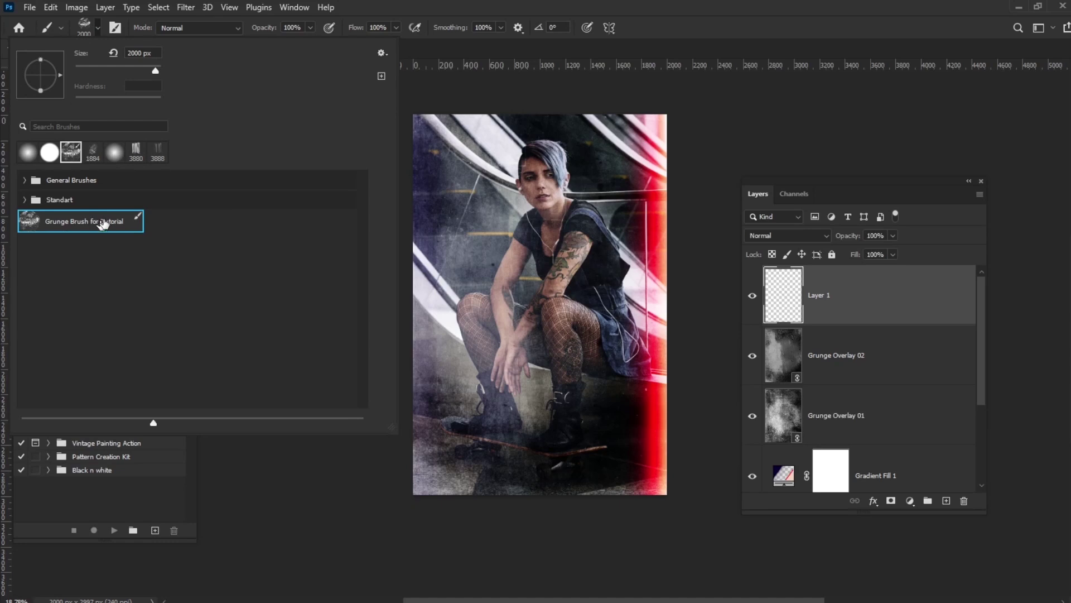
{"action": "left_click", "coordinate": [397, 13]}
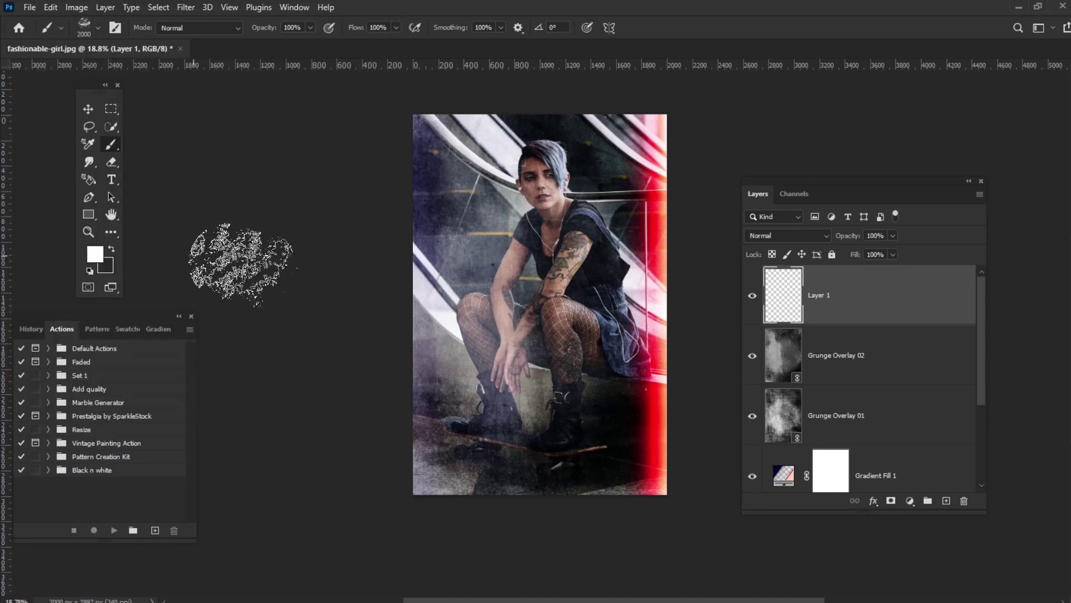
Step: Paint white grunge strokes from the skateboard up over the legs and head
{"action": "left_click", "coordinate": [558, 435]}
{"action": "mouse_move", "coordinate": [536, 362]}
{"action": "left_mouse_down"}
{"action": "mouse_move", "coordinate": [485, 262]}
{"action": "mouse_move", "coordinate": [458, 154]}
{"action": "left_mouse_up"}
{"action": "mouse_move", "coordinate": [602, 215]}
{"action": "left_mouse_down"}
{"action": "mouse_move", "coordinate": [574, 132]}
{"action": "mouse_move", "coordinate": [478, 490]}
{"action": "mouse_move", "coordinate": [490, 526]}
{"action": "mouse_move", "coordinate": [648, 480]}
{"action": "mouse_move", "coordinate": [697, 176]}
{"action": "left_mouse_up"}
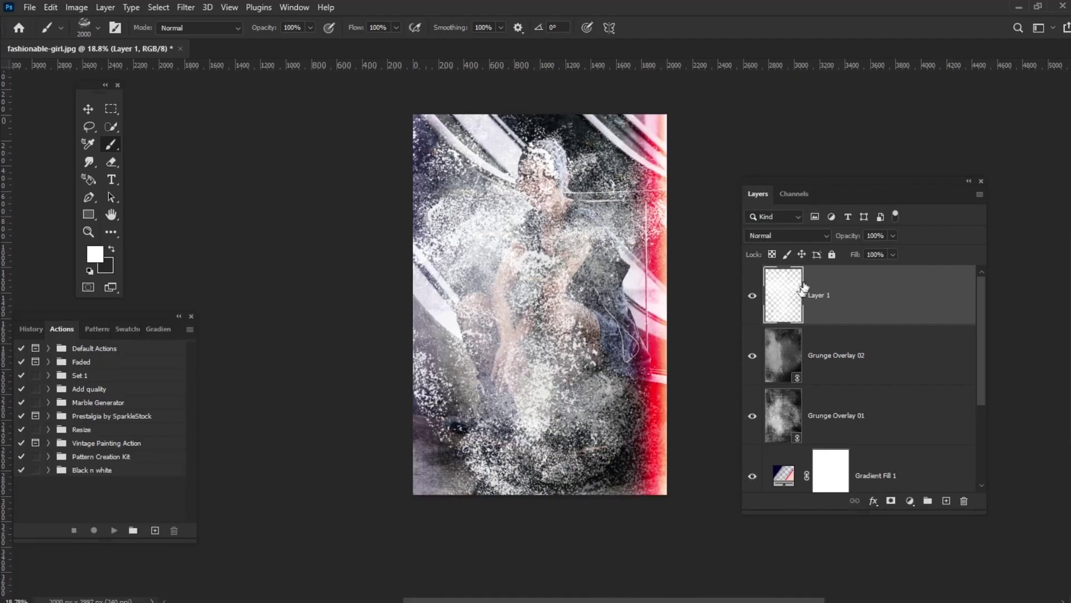
{"action": "left_click", "coordinate": [786, 235]}
Step: Blend Layer 1 in Soft Light and lower its opacity to 25%
{"action": "left_click", "coordinate": [781, 410]}
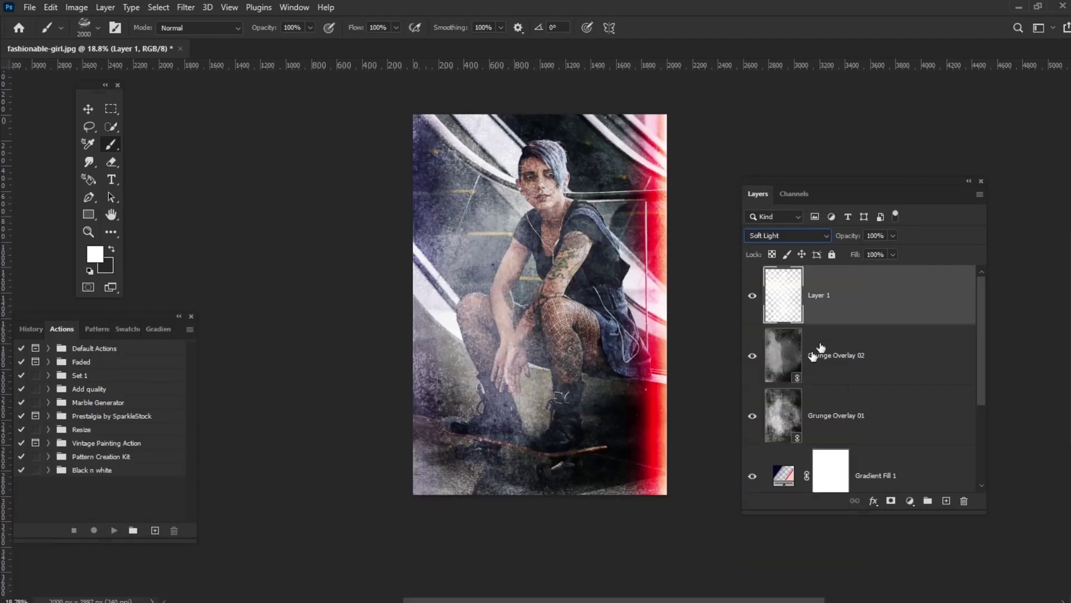
{"action": "left_click", "coordinate": [875, 235]}
{"action": "type", "text": "25"}
{"action": "key", "text": "Return"}
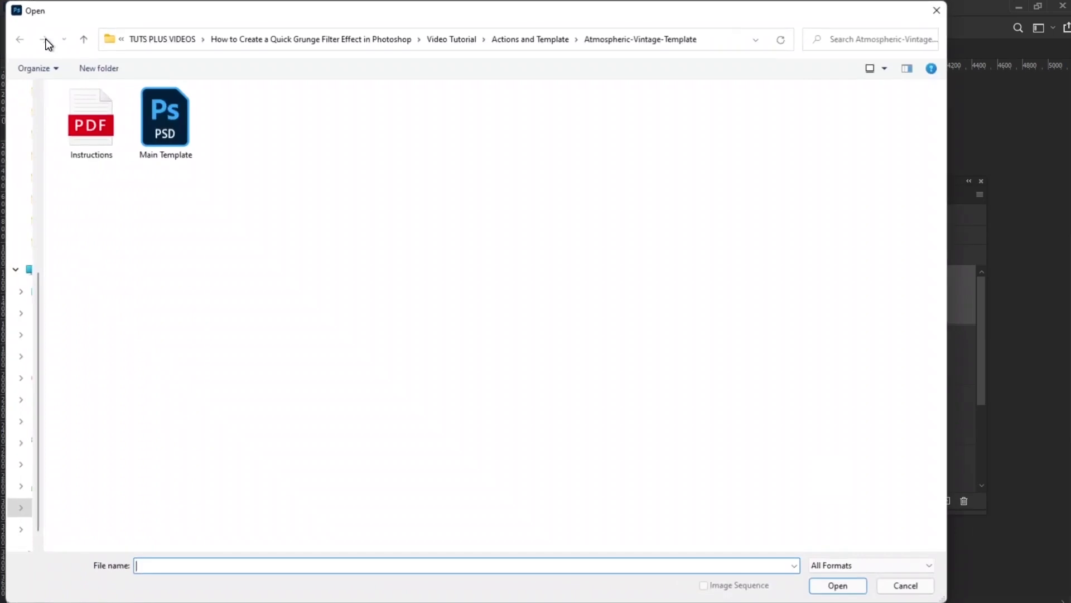
Step: Open the Main Template and edit the Placeholder layer's contents
{"action": "left_click", "coordinate": [174, 107]}
{"action": "double_click", "coordinate": [174, 107]}
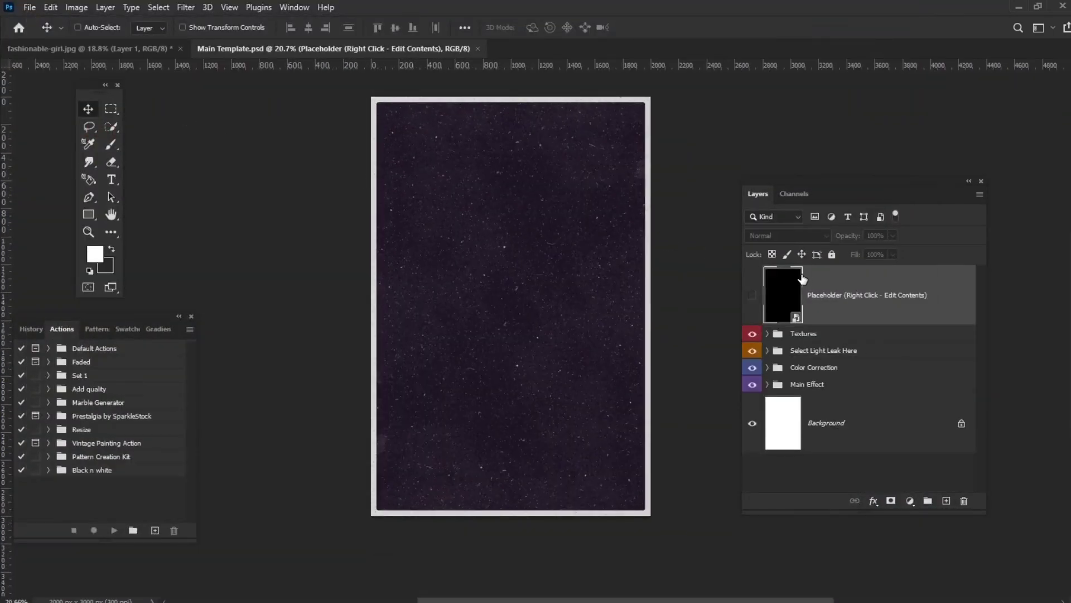
{"action": "right_click", "coordinate": [814, 274]}
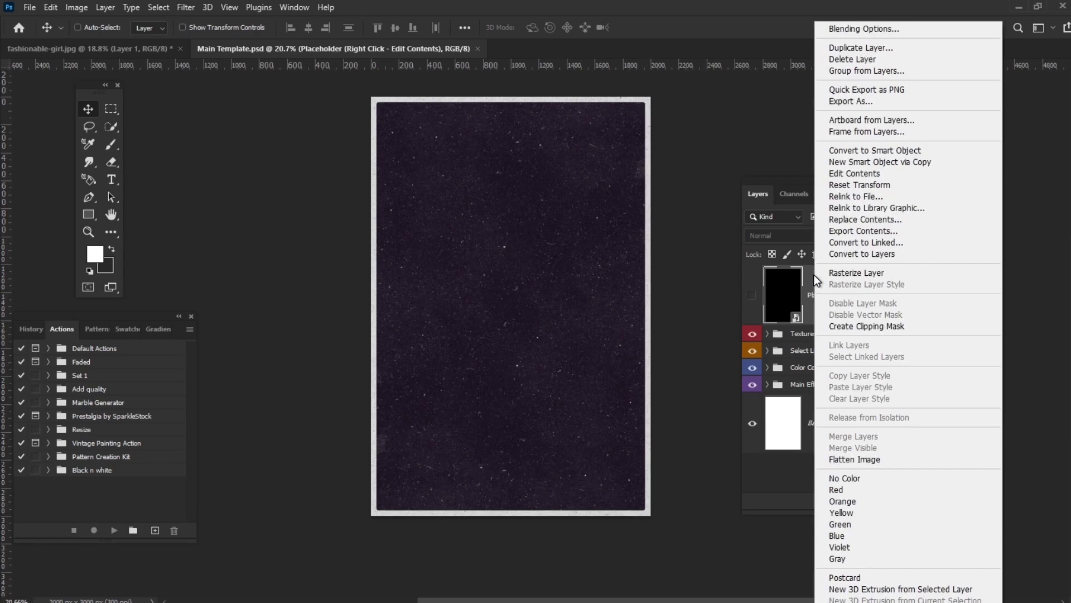
{"action": "left_click", "coordinate": [874, 177]}
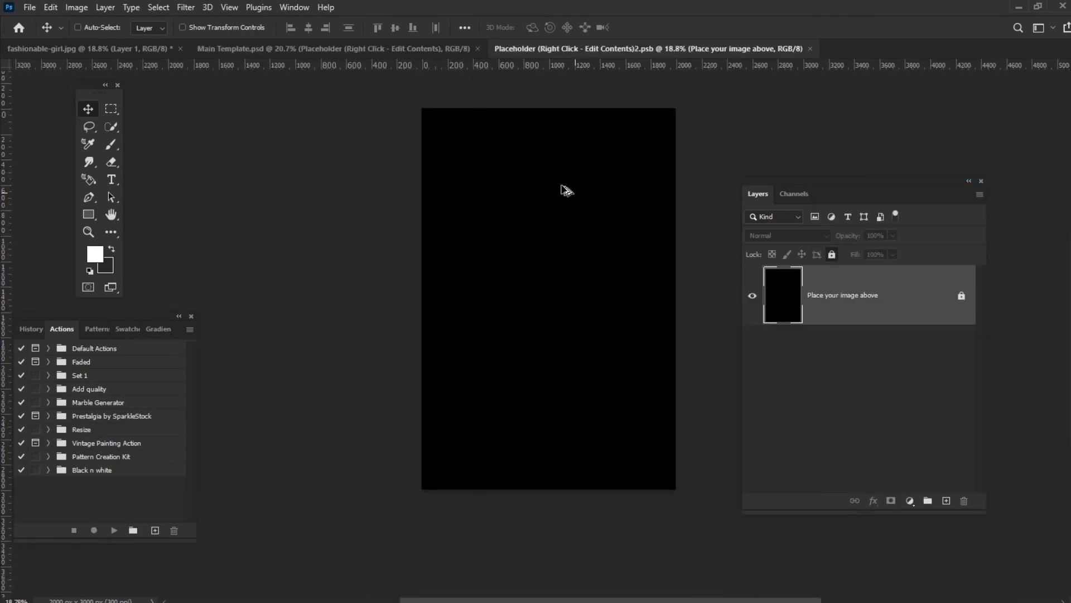
Step: Place the fashionable-girl photo in the placeholder, then close and save it
{"action": "left_click", "coordinate": [30, 8]}
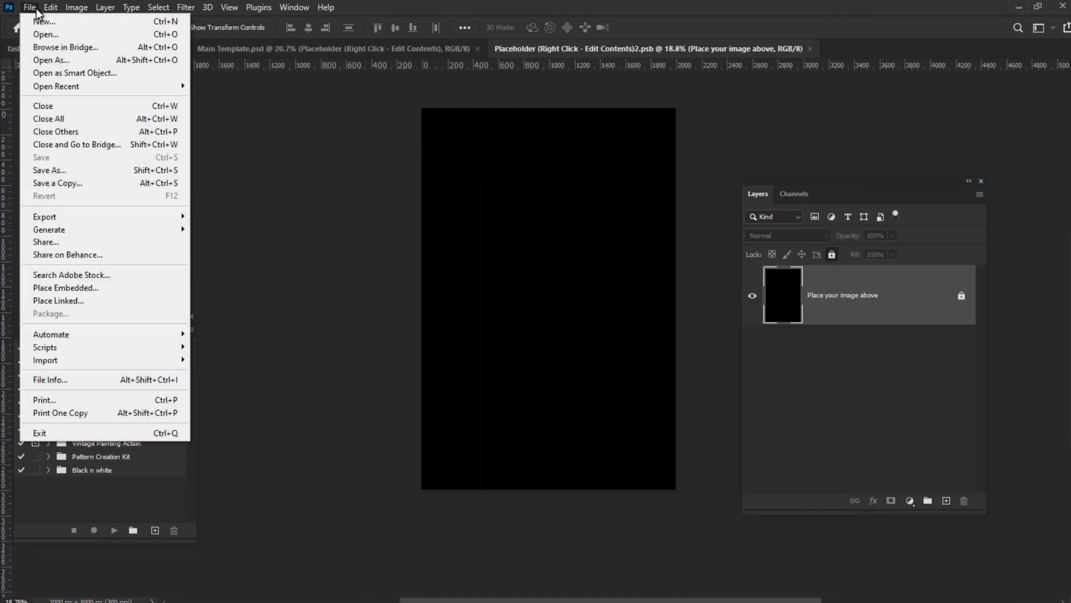
{"action": "left_click", "coordinate": [92, 301]}
{"action": "double_click", "coordinate": [240, 128]}
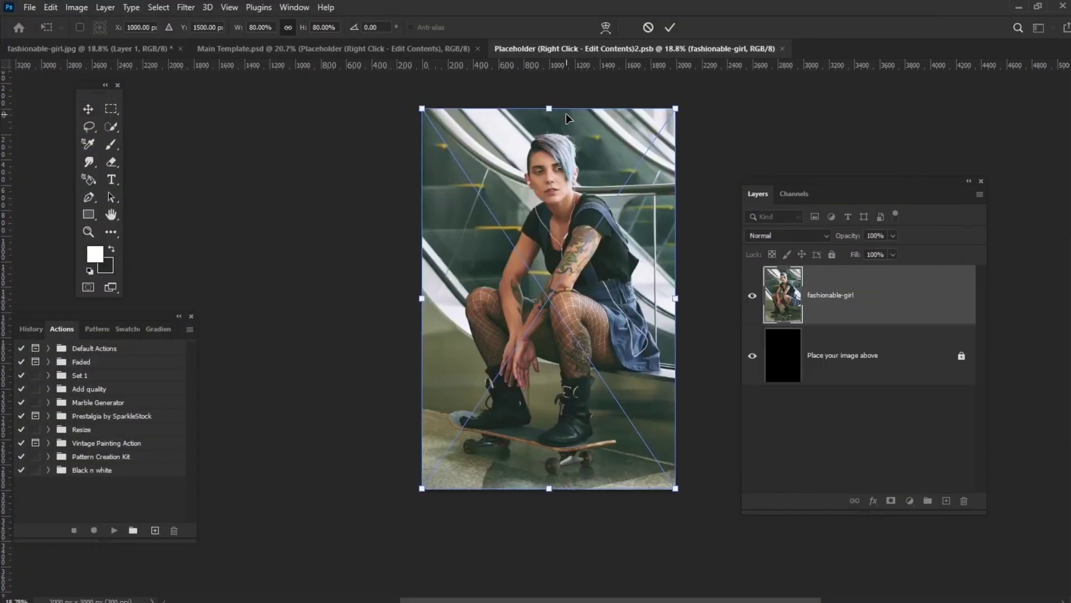
{"action": "left_click", "coordinate": [672, 27]}
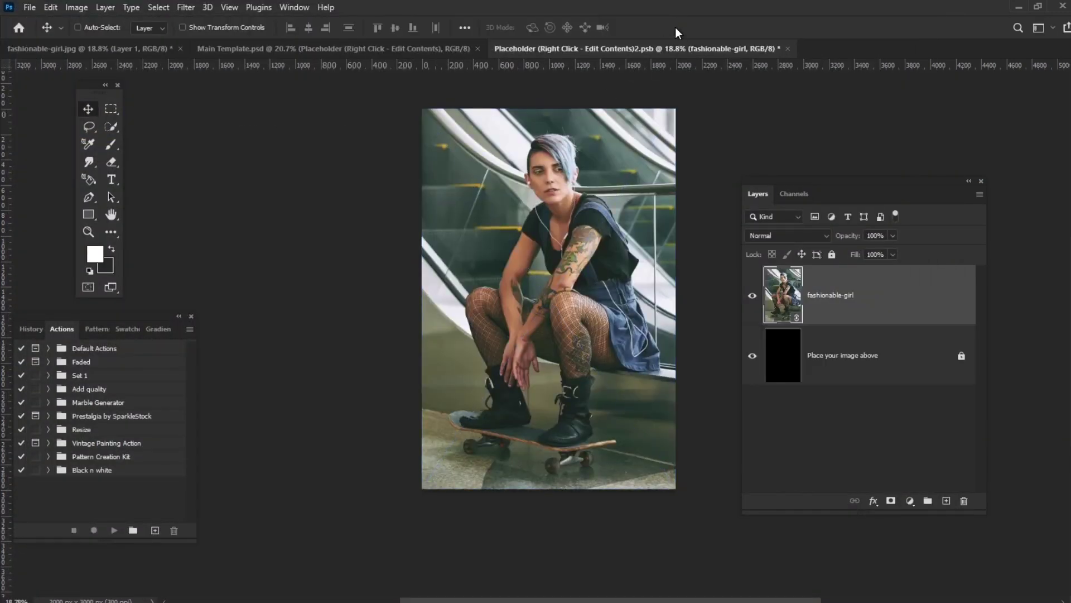
{"action": "left_click", "coordinate": [788, 49]}
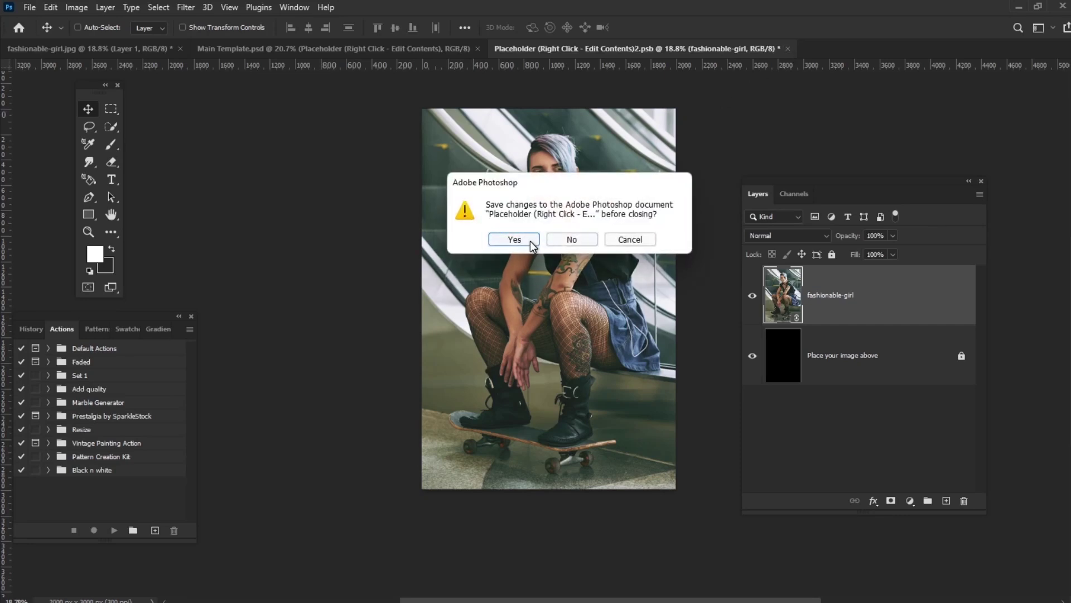
{"action": "left_click", "coordinate": [513, 239]}
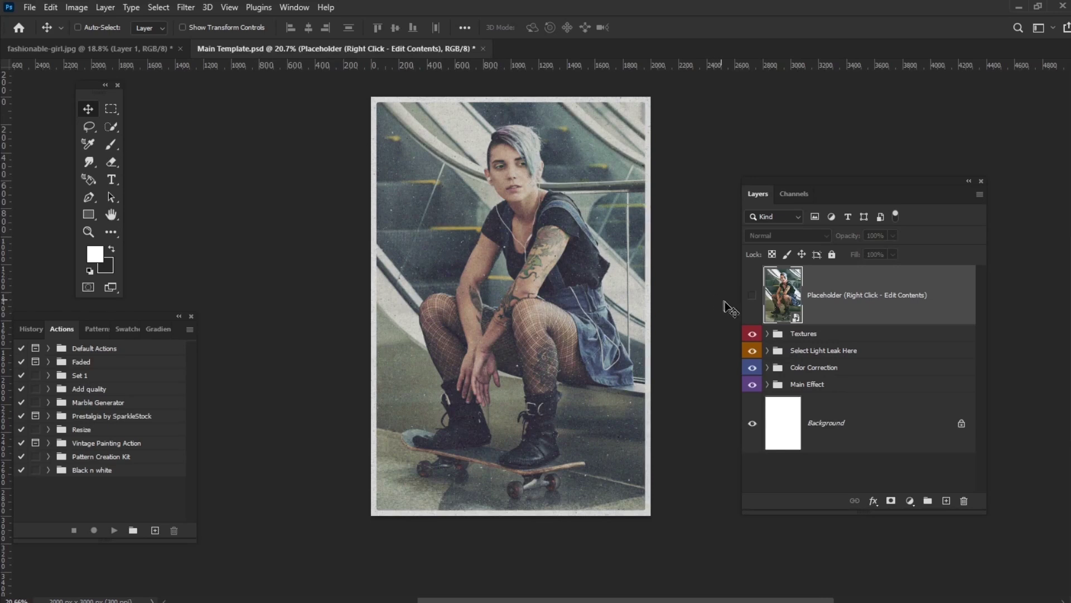
Step: Expand the Select Light Leak Here group and turn on Light Leak 05
{"action": "left_click", "coordinate": [768, 351]}
{"action": "scroll", "coordinate": [768, 354], "scroll_direction": "down", "scroll_amount": 5}
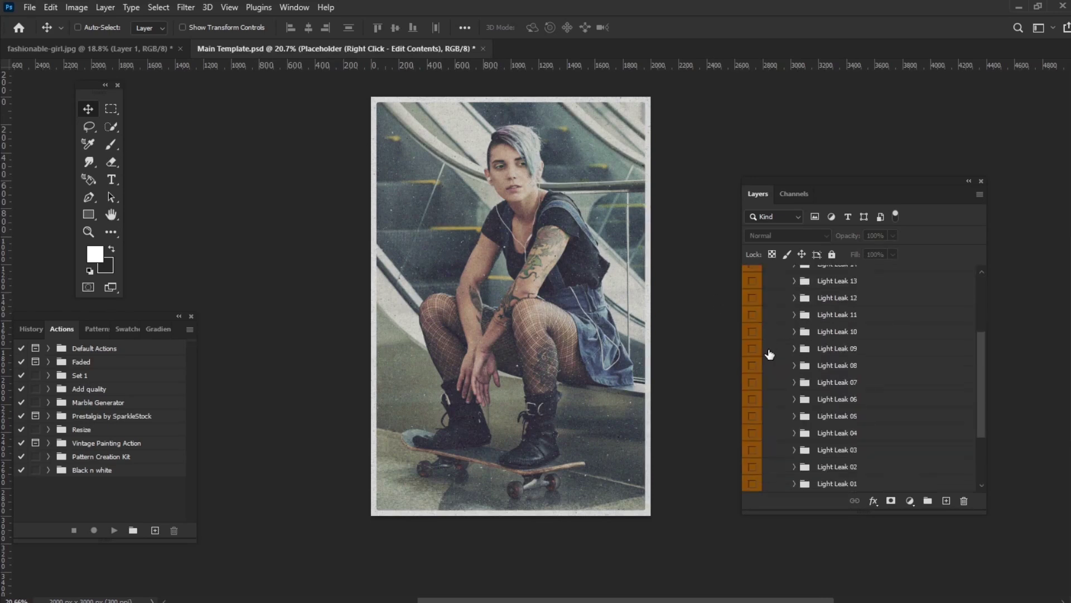
{"action": "left_click", "coordinate": [752, 416]}
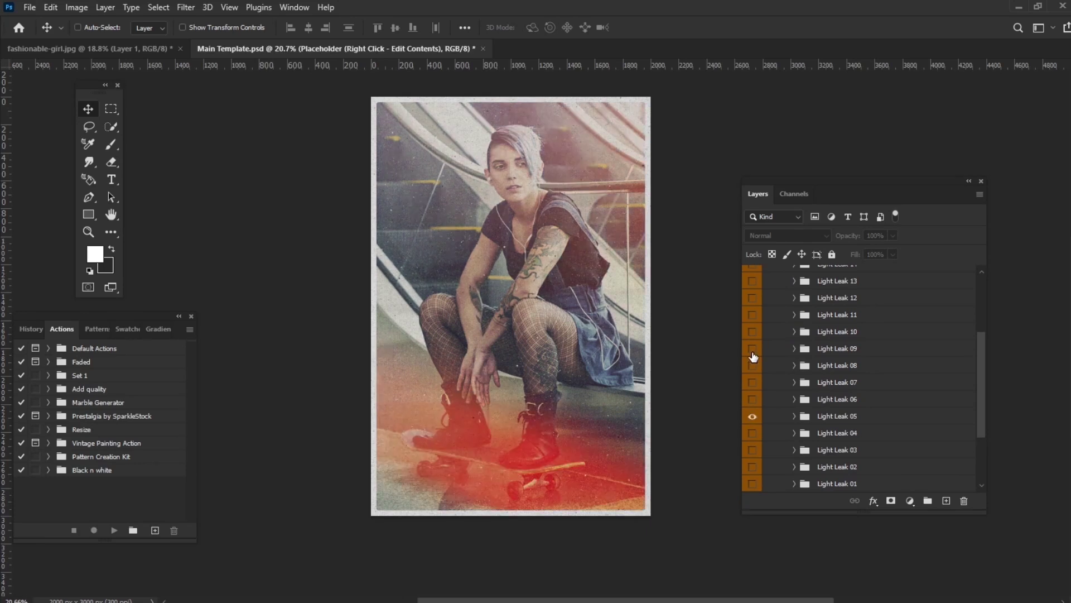
{"action": "scroll", "coordinate": [979, 344], "scroll_direction": "up", "scroll_amount": 5}
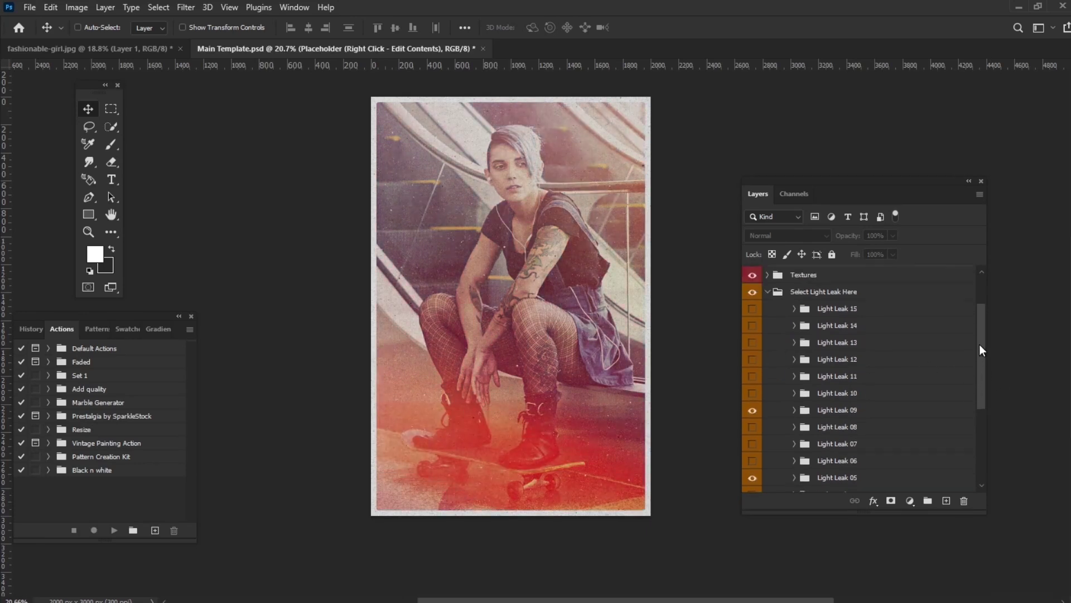
Step: Expand the Textures group and toggle Paper Overlay 01's visibility
{"action": "left_click", "coordinate": [767, 334]}
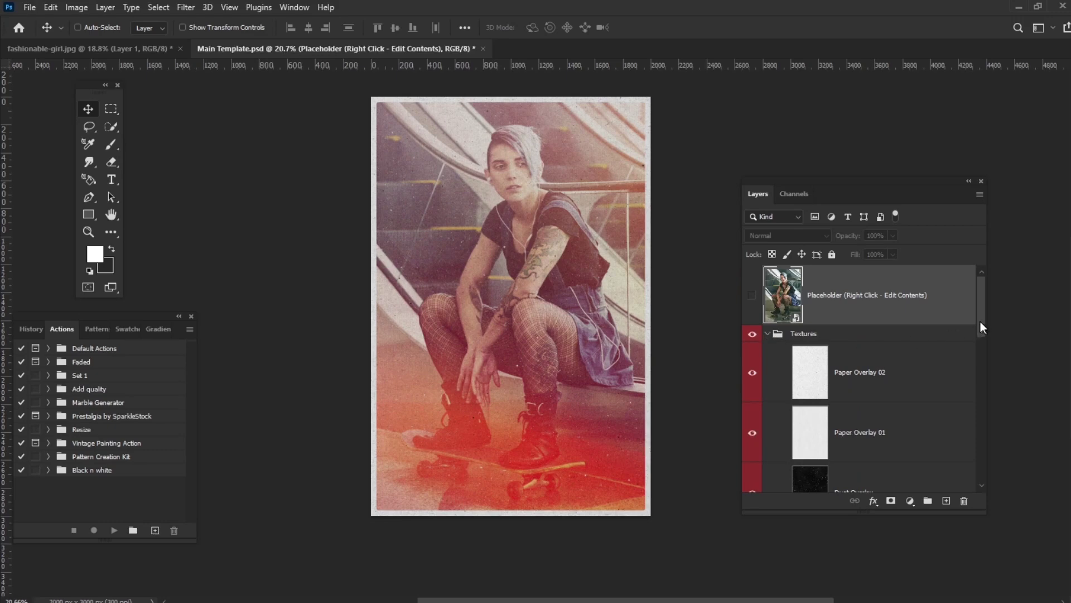
{"action": "scroll", "coordinate": [982, 329], "scroll_direction": "down", "scroll_amount": 1}
{"action": "scroll", "coordinate": [982, 334], "scroll_direction": "down", "scroll_amount": 1}
{"action": "left_click", "coordinate": [754, 361]}
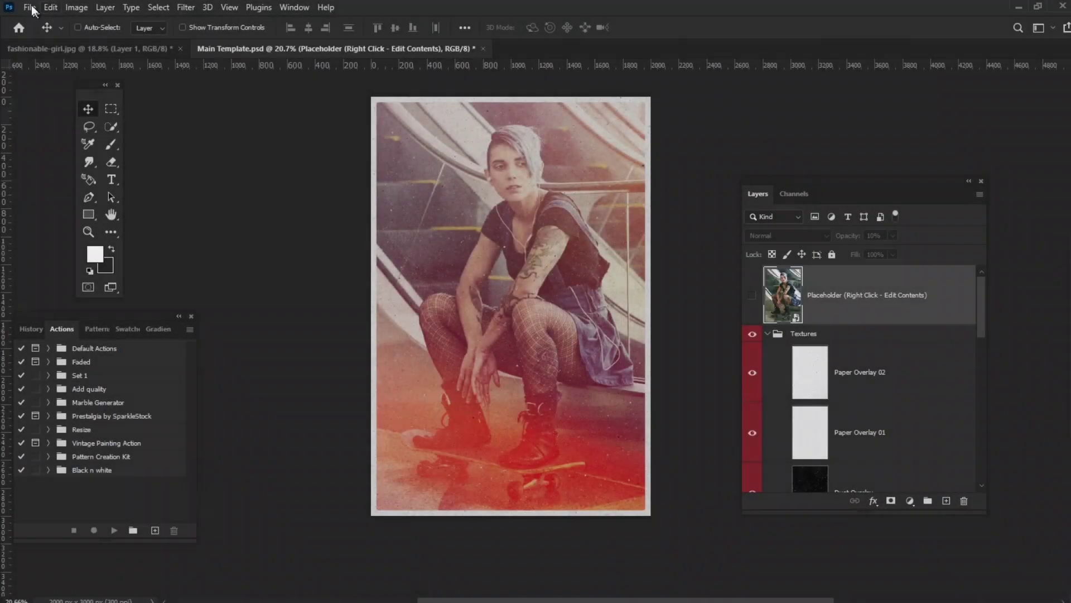
Step: Open Grunge2 and Grunge2_Brushes from the Grunge 2 Photoshop Action folder
{"action": "left_click", "coordinate": [29, 7]}
{"action": "left_click", "coordinate": [55, 34]}
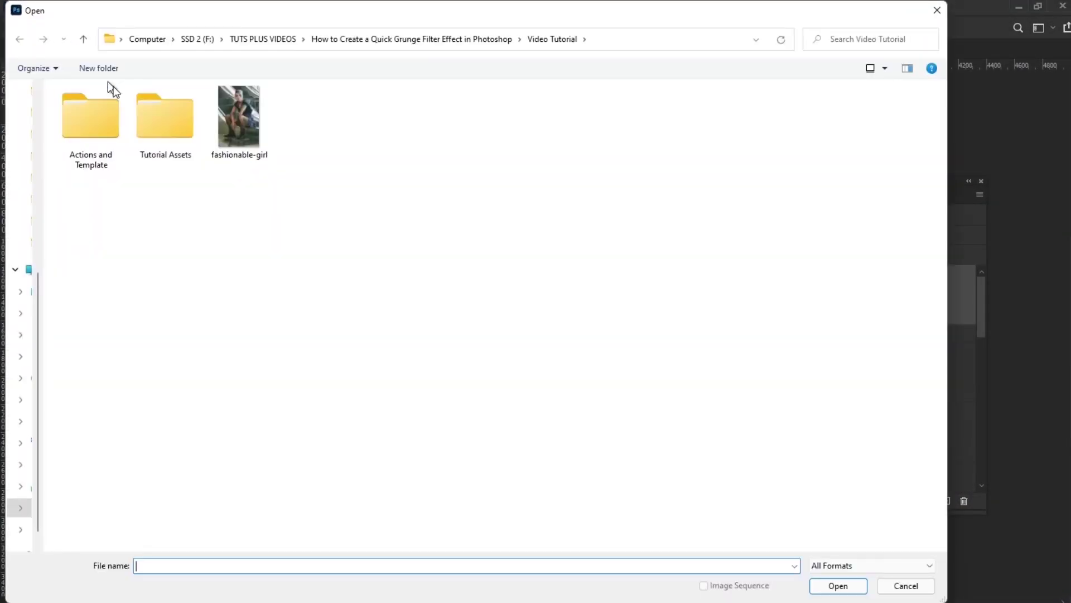
{"action": "double_click", "coordinate": [99, 119]}
{"action": "double_click", "coordinate": [109, 130]}
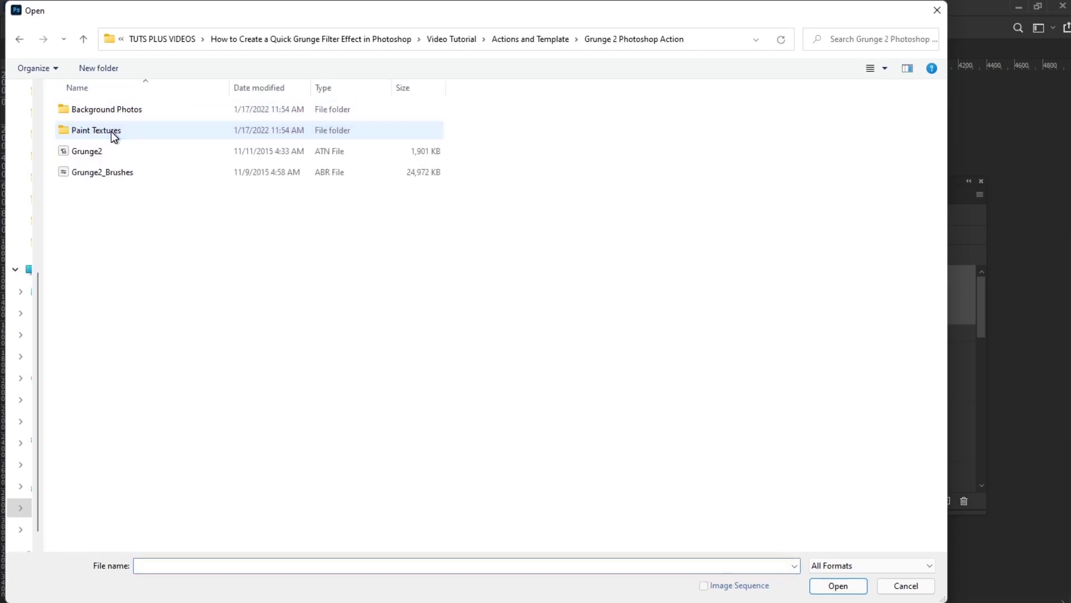
{"action": "left_click_drag", "start_coordinate": [134, 238], "coordinate": [83, 152]}
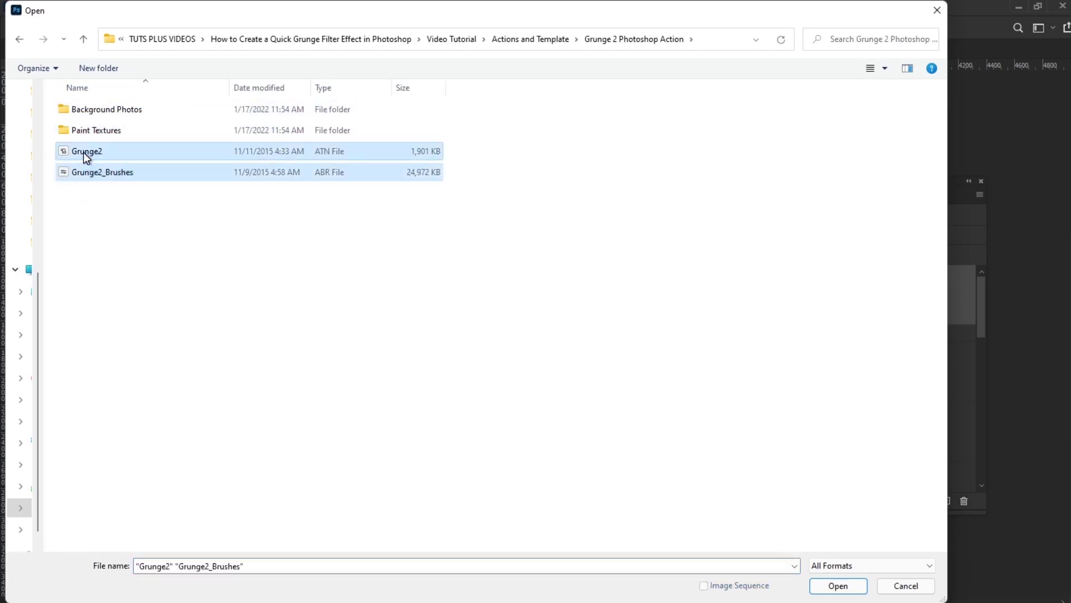
{"action": "left_click", "coordinate": [846, 589]}
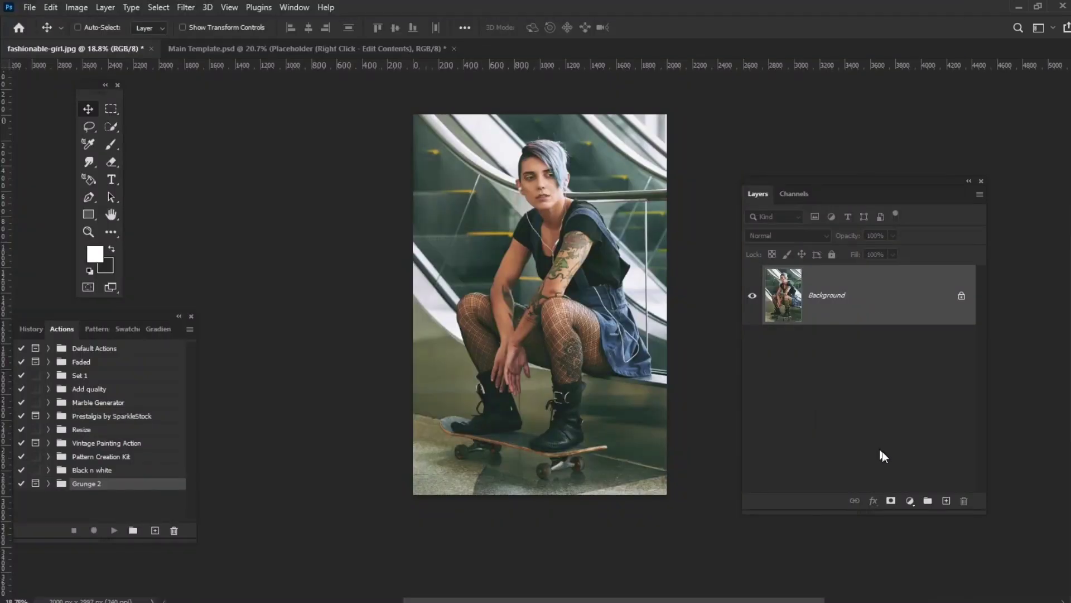
Step: Add a new empty layer above Background and name it 'brush'
{"action": "left_click", "coordinate": [945, 502]}
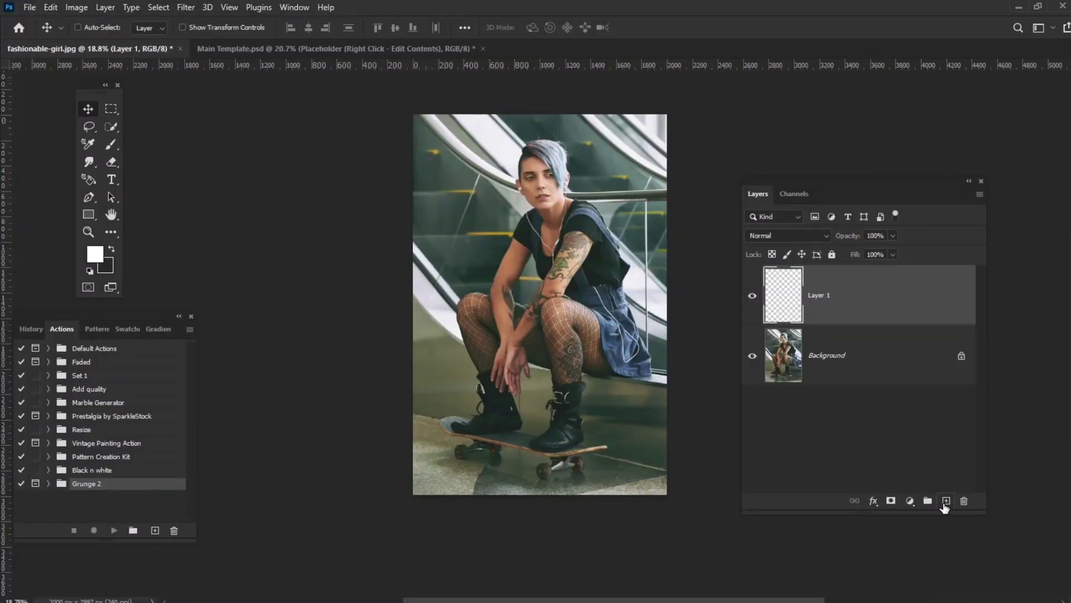
{"action": "double_click", "coordinate": [818, 296]}
{"action": "type", "text": "brush"}
{"action": "key", "text": "Return"}
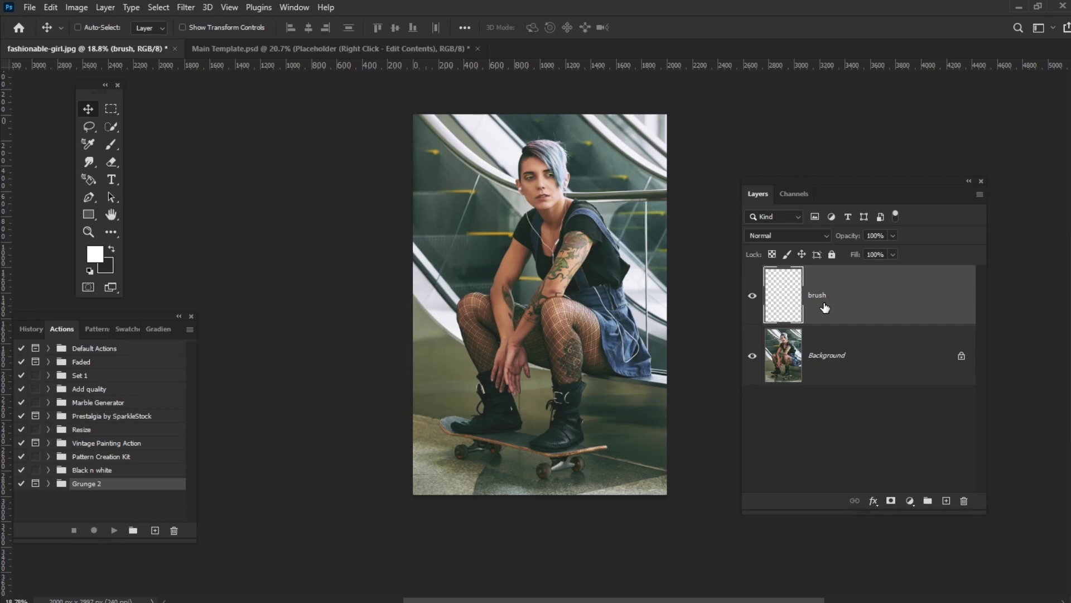
Step: Paint black over the whole skateboarder with a 385 px Soft Round brush
{"action": "left_click", "coordinate": [111, 249]}
{"action": "key", "text": "b"}
{"action": "right_click", "coordinate": [104, 249]}
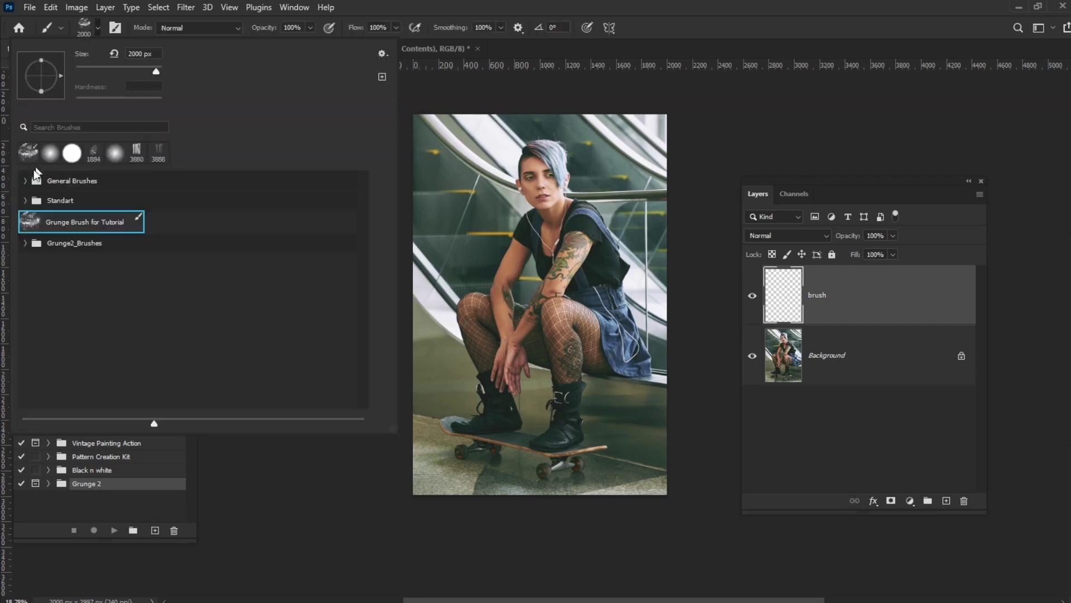
{"action": "left_click", "coordinate": [50, 201]}
{"action": "left_click_drag", "start_coordinate": [156, 72], "coordinate": [138, 72]}
{"action": "left_click", "coordinate": [553, 285]}
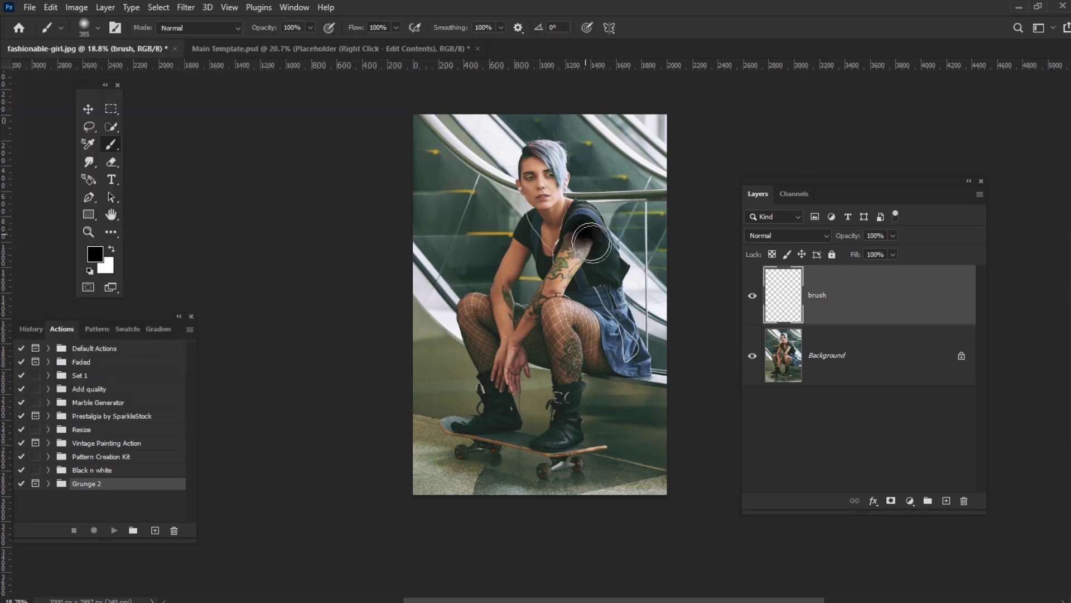
{"action": "mouse_move", "coordinate": [581, 223]}
{"action": "left_mouse_down"}
{"action": "mouse_move", "coordinate": [640, 371]}
{"action": "mouse_move", "coordinate": [582, 338]}
{"action": "mouse_move", "coordinate": [562, 341]}
{"action": "mouse_move", "coordinate": [567, 438]}
{"action": "left_mouse_up"}
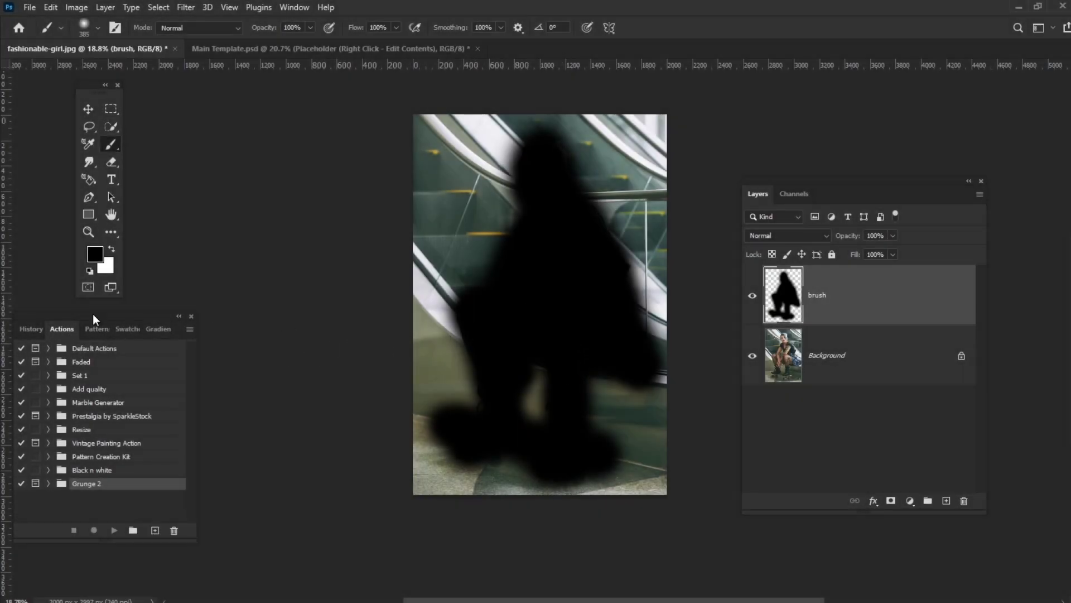
{"action": "left_click_drag", "start_coordinate": [98, 314], "coordinate": [224, 205]}
{"action": "left_click", "coordinate": [174, 374]}
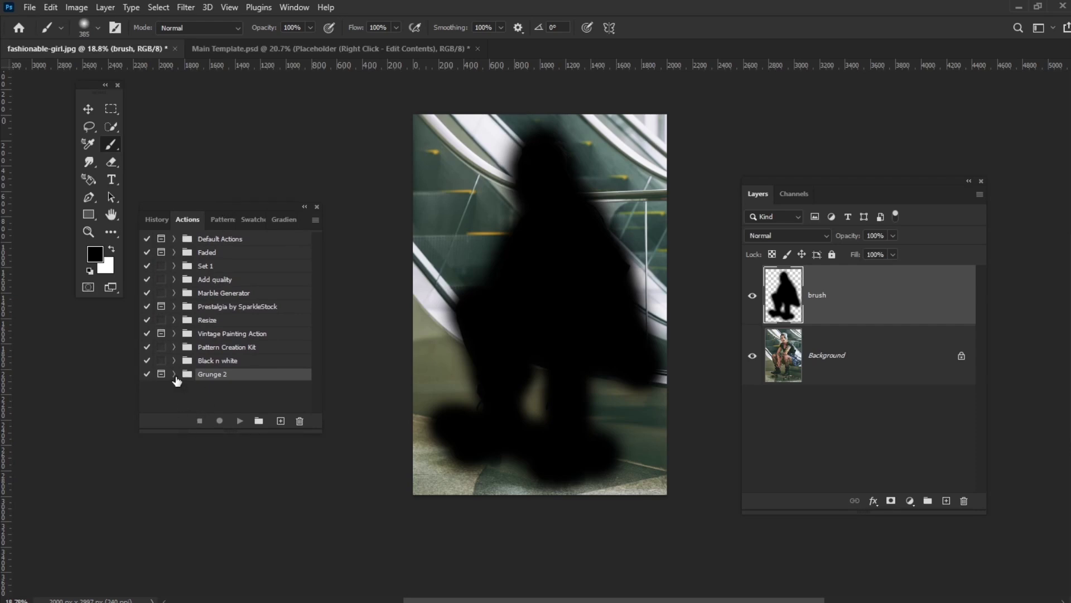
Step: Select the Vintage action in the Grunge 2 set and play it
{"action": "left_click", "coordinate": [204, 402]}
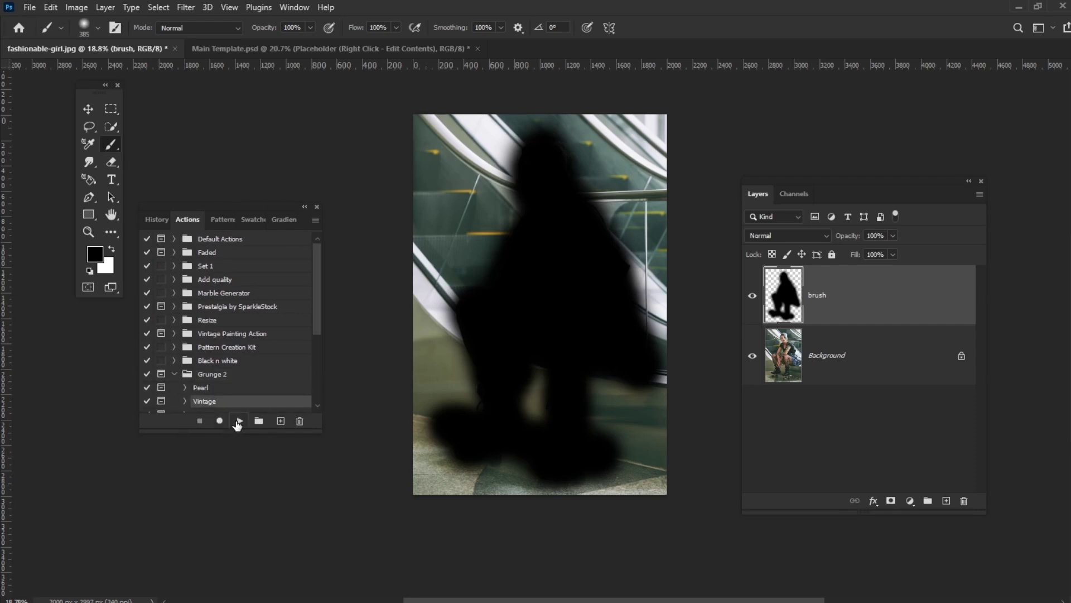
{"action": "left_click", "coordinate": [239, 421]}
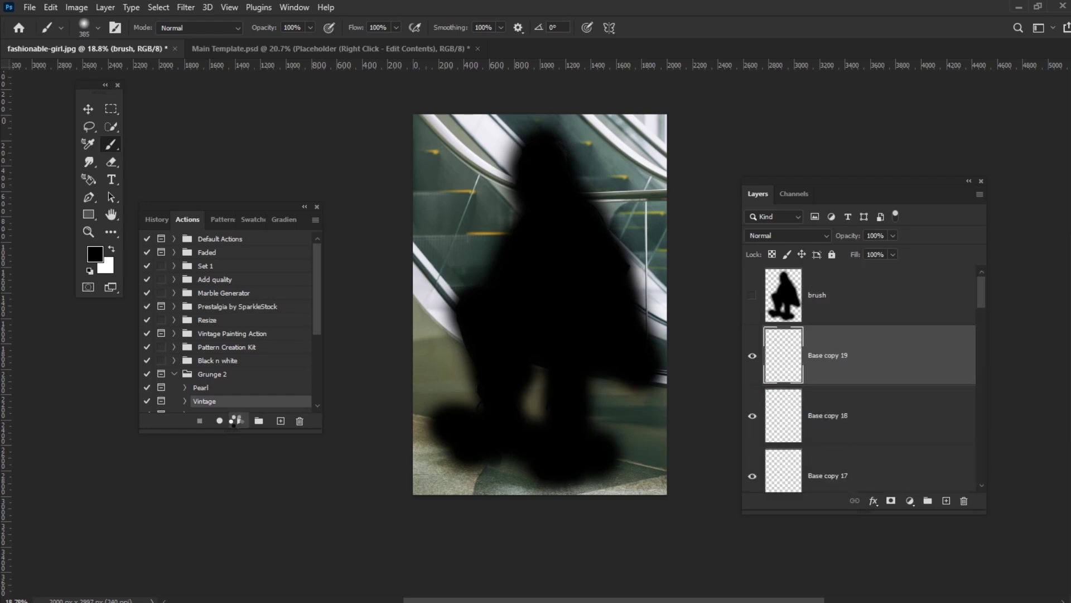